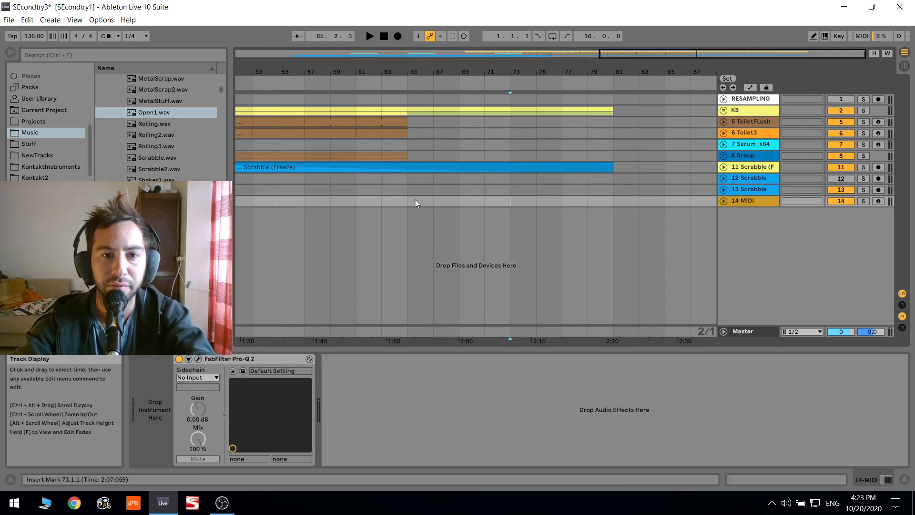
Insert an empty eight-bar MIDI clip on the 14 MIDI track, from bar 65 to bar 73
left_click_drag(410, 201, 507, 201)
key("ctrl+shift+m")
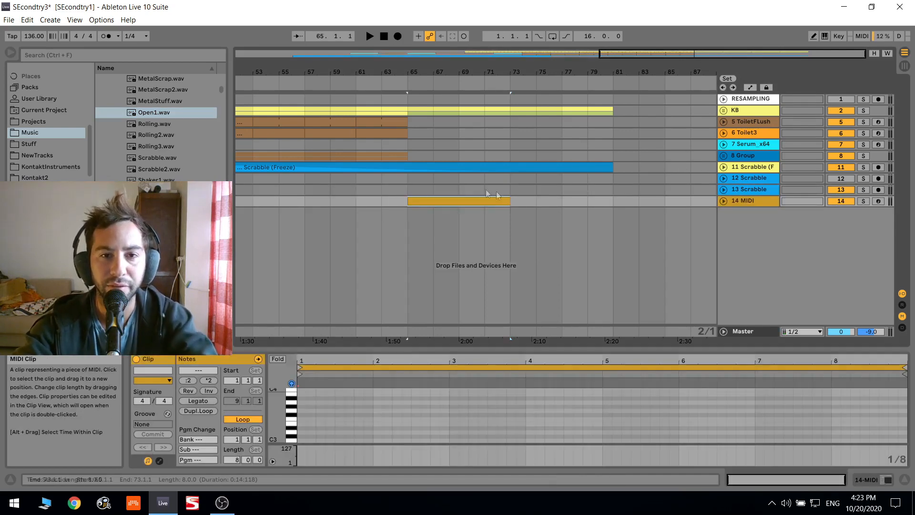
Solo the 14 MIDI track and copy the KB group's Kick clip from bars 65 to 81 onto it
left_click(724, 110)
left_click(536, 133)
left_click(724, 110)
left_click(465, 200)
left_click(864, 201)
left_click(724, 111)
left_click(529, 133)
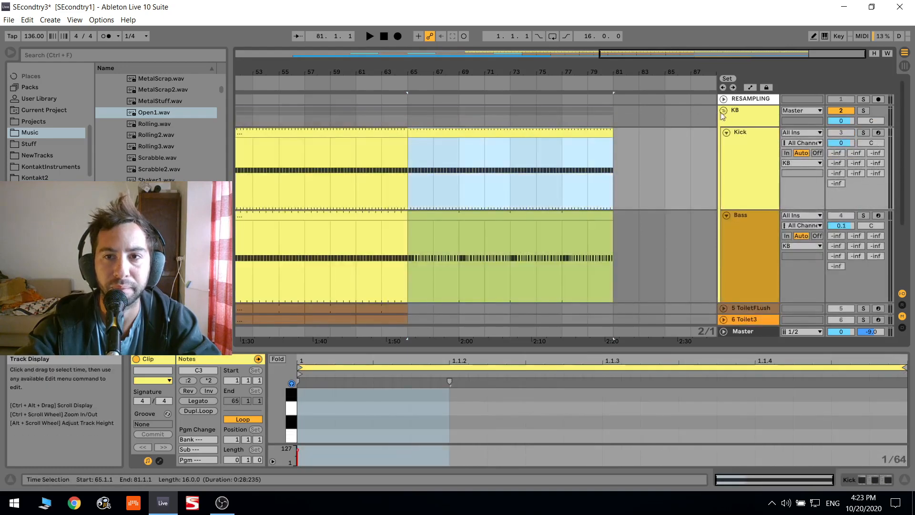
left_click(723, 111)
left_click(470, 200)
Start playback and load the Open1.wav sample as the instrument on the 14 MIDI track
key("space")
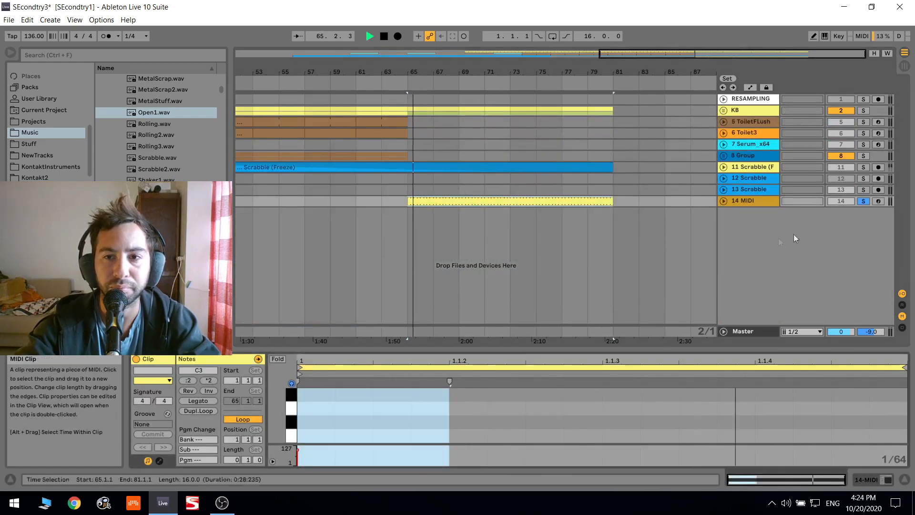
left_click(723, 201)
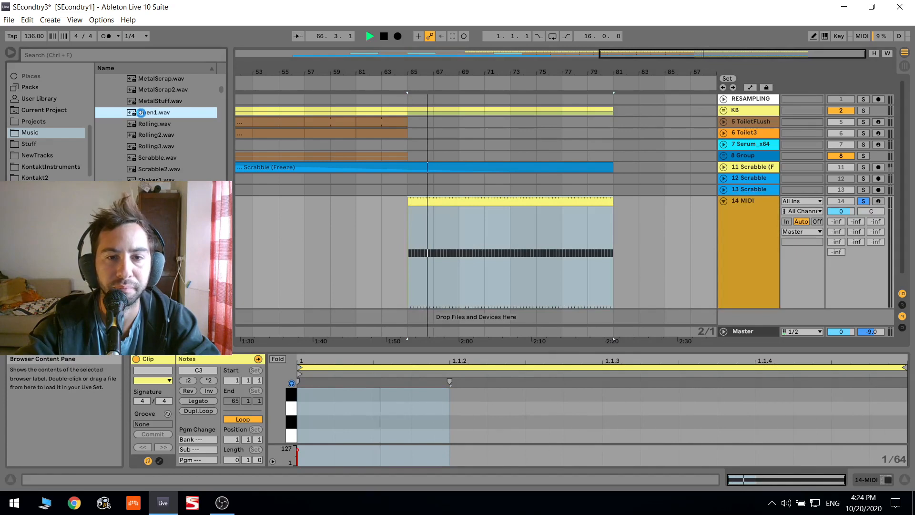
double_click(142, 112)
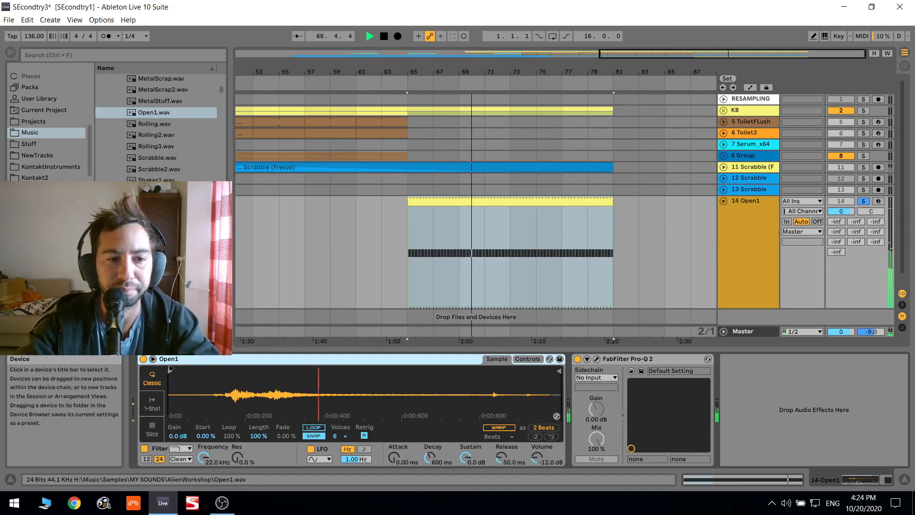
Shift the notes of the copied clip to the offbeat by cutting them and pasting them at 1.1.3
left_click(500, 200)
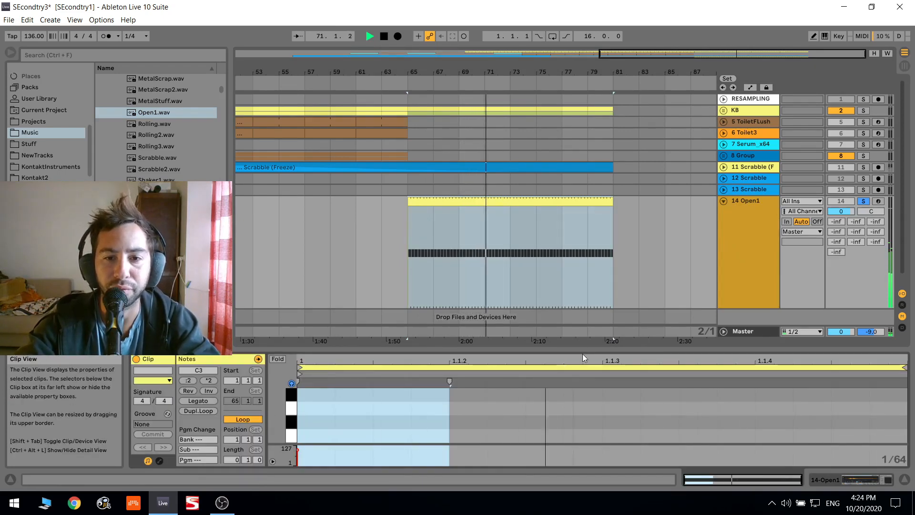
left_click_drag(585, 351, 585, 149)
left_click(601, 239)
key("ctrl+a")
key("Delete")
left_click(607, 231)
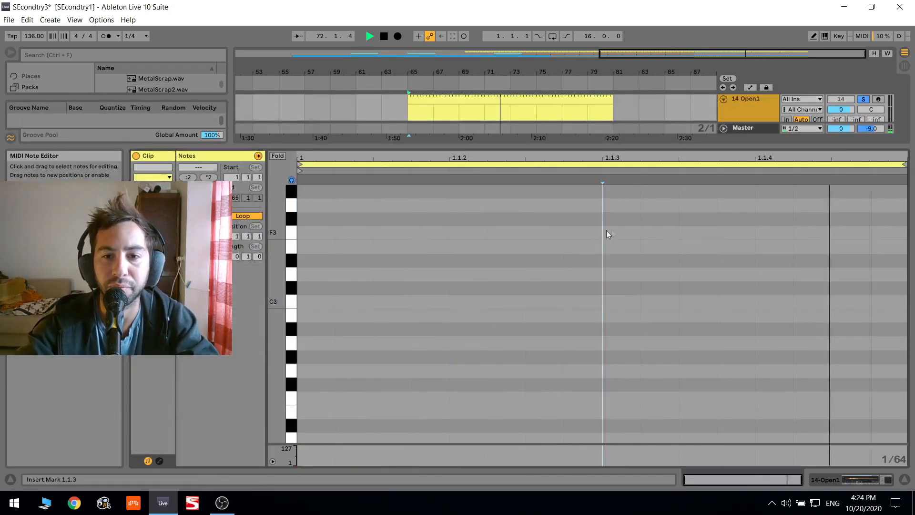
key("ctrl+v")
Move the Open1 sample's start marker to the second transient of the waveform, at about 0.25 s
double_click(743, 113)
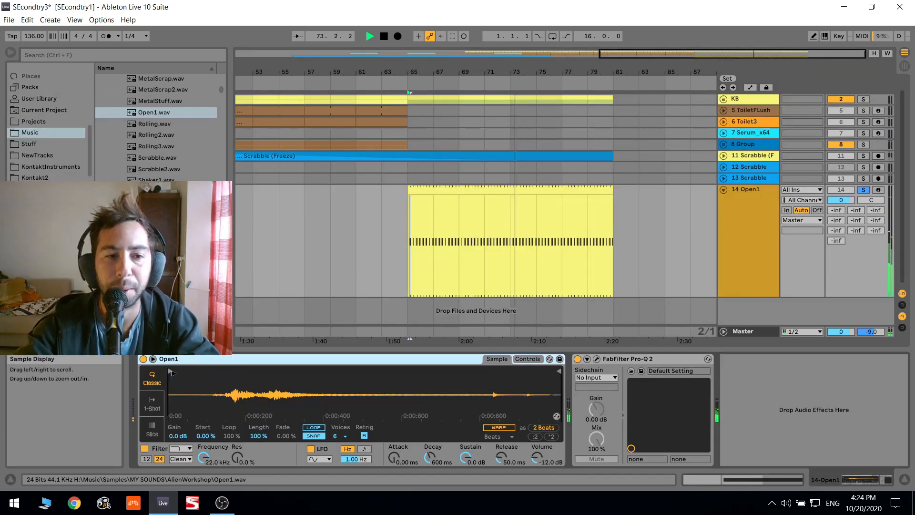
left_click_drag(173, 374, 242, 375)
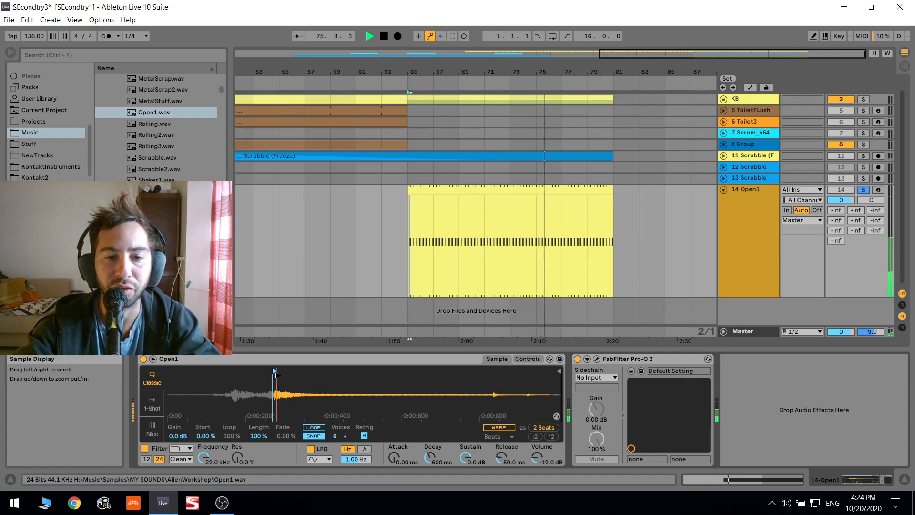
left_click_drag(282, 422, 282, 434)
Restart playback and try the Open1 sample transposed by +9 st with a detune of -50 ct
left_click(542, 359)
key("space")
key("space")
key("Up")
key("Up")
key("Up")
key("Up")
key("Up")
key("Up")
key("Up")
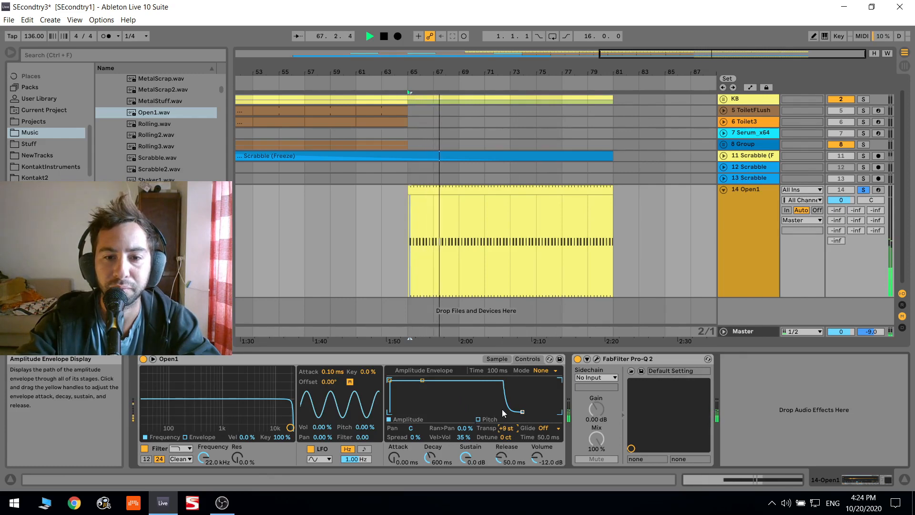
left_click_drag(506, 437, 506, 451)
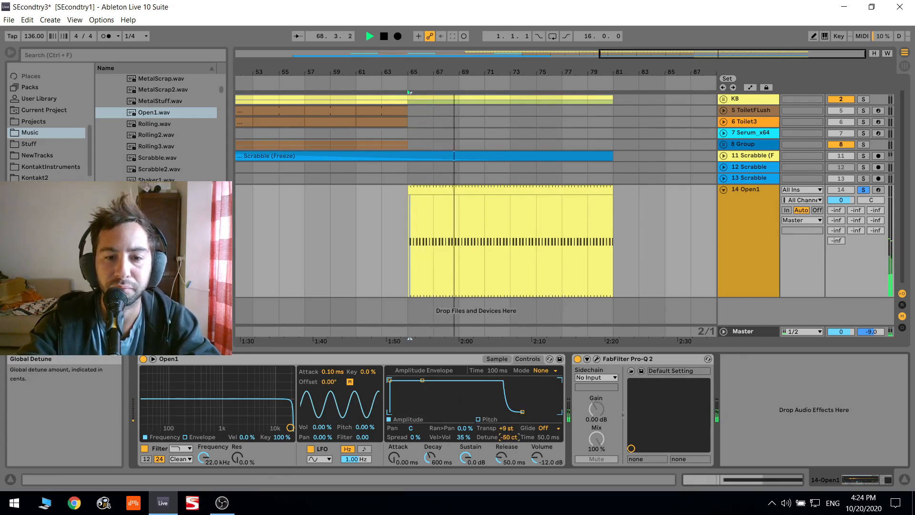
Solo the KB group together with the Open1 track and play both from bar 65
scroll(864, 110, "up", 1)
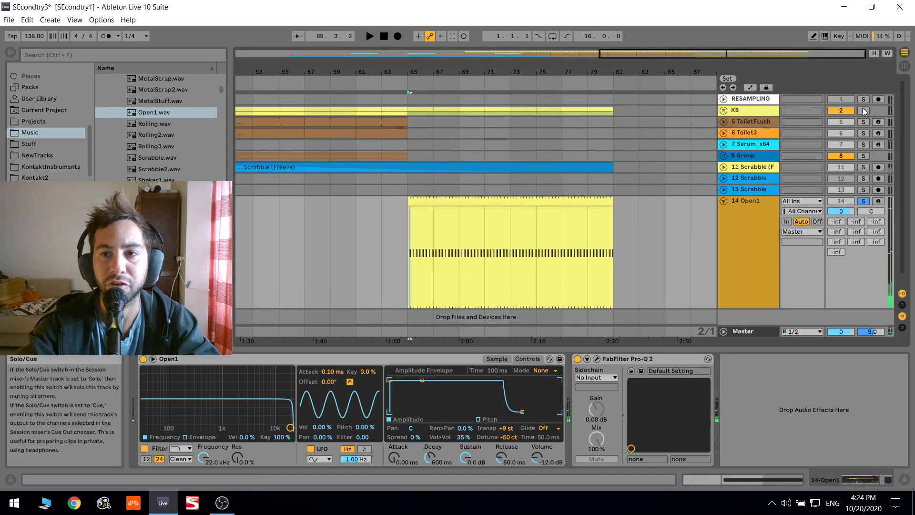
left_click(864, 202)
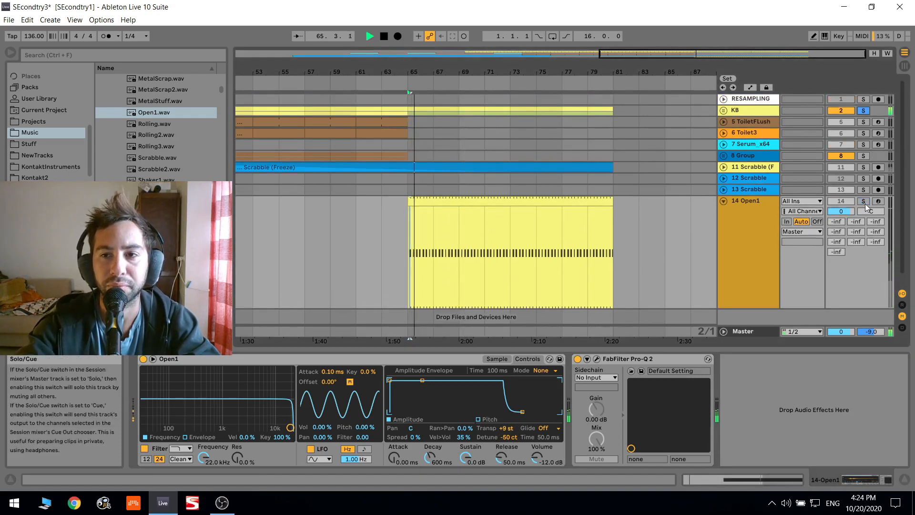
left_click(748, 216)
Tune the Open1 sample by ear to a transpose of +7 st and reset its detune to 0 ct
left_click_drag(506, 428, 499, 413)
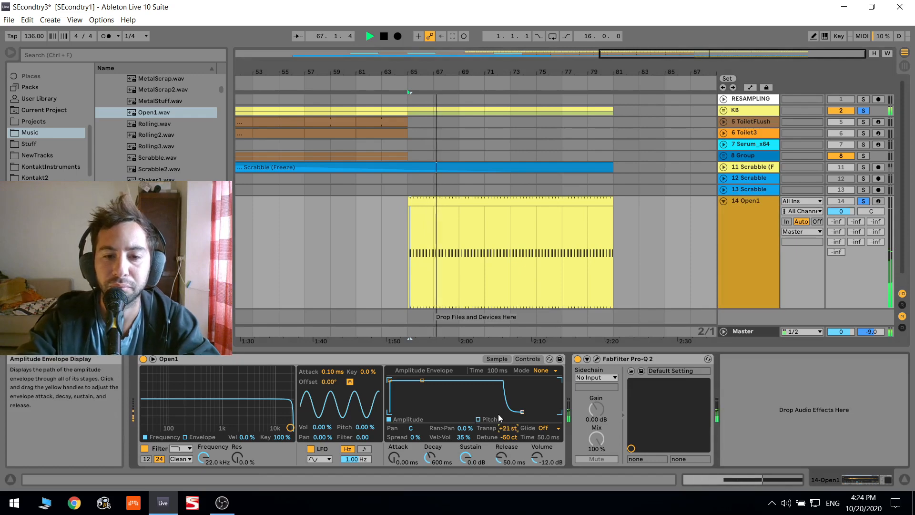
key("Down")
key("Down")
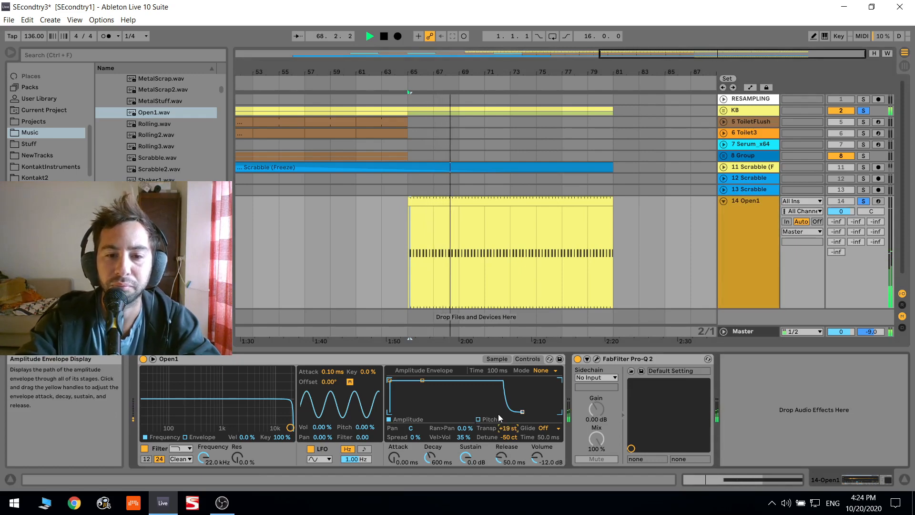
double_click(510, 436)
left_click(510, 428)
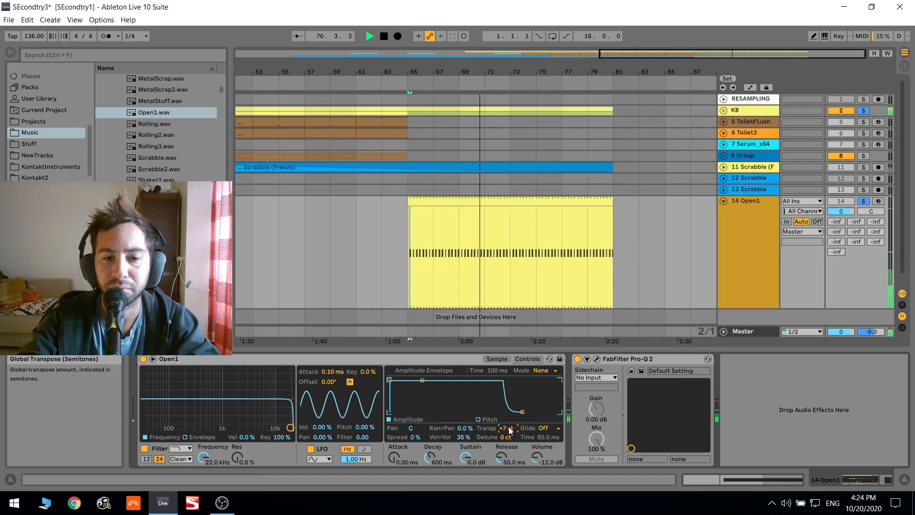
Set the Open1 sampler's sustain to -inf dB, decay to 571 ms and output volume to -3.89 dB, keeping the track volume at 0
left_click_drag(453, 454, 453, 477)
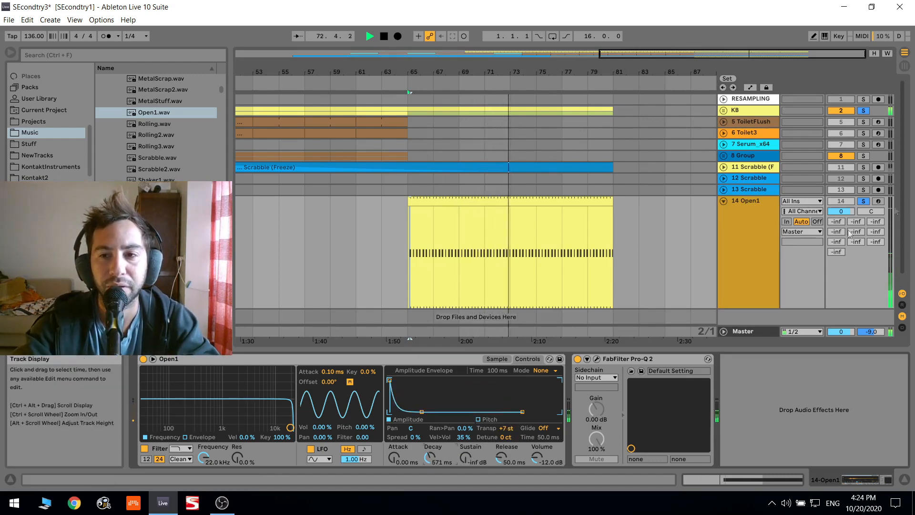
left_click_drag(841, 212, 841, 195)
left_click(500, 358)
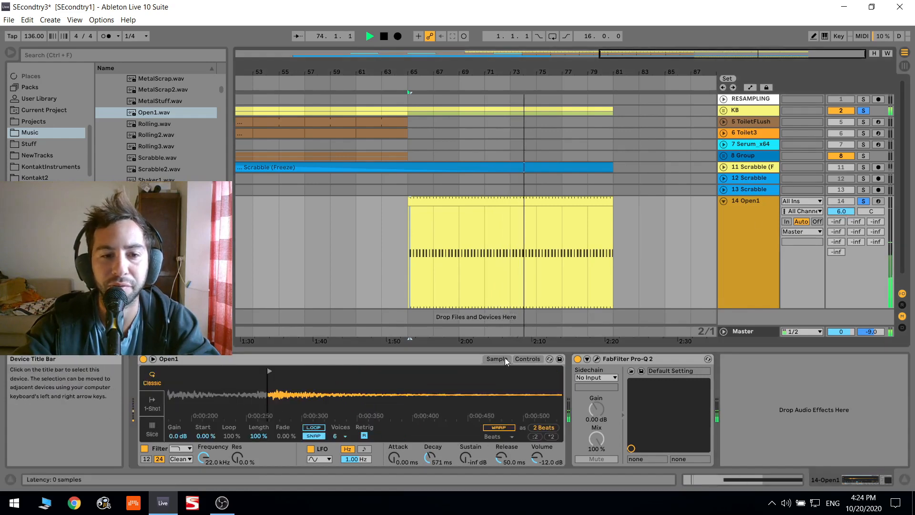
left_click_drag(537, 457, 537, 443)
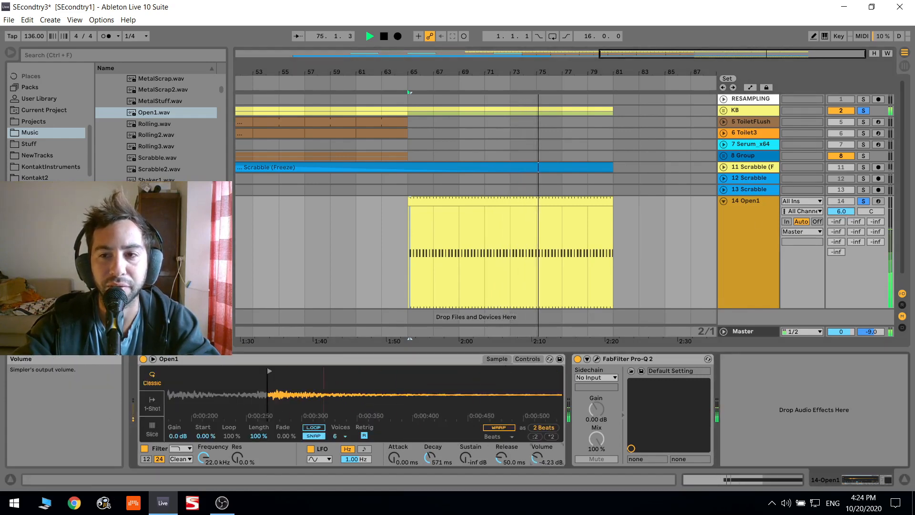
double_click(840, 211)
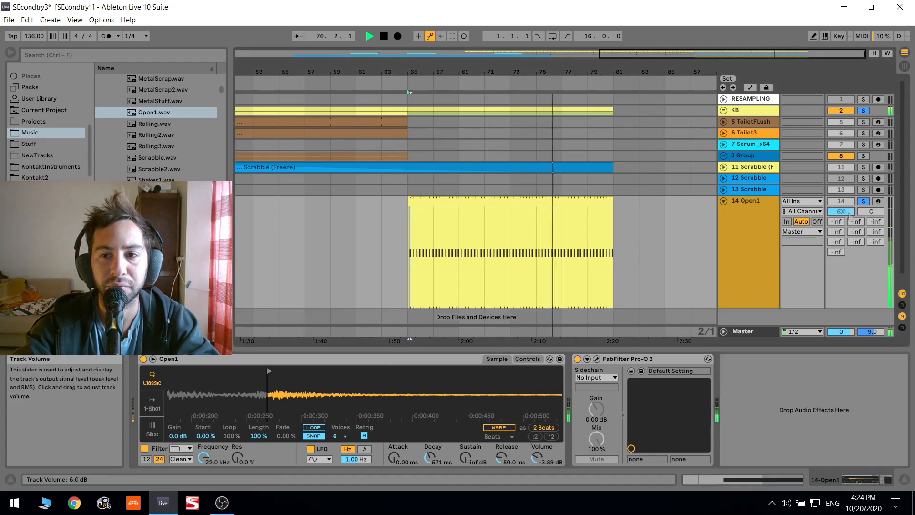
Add a Vocoder audio effect to the Open1 track
scroll(62, 113, "up", 5)
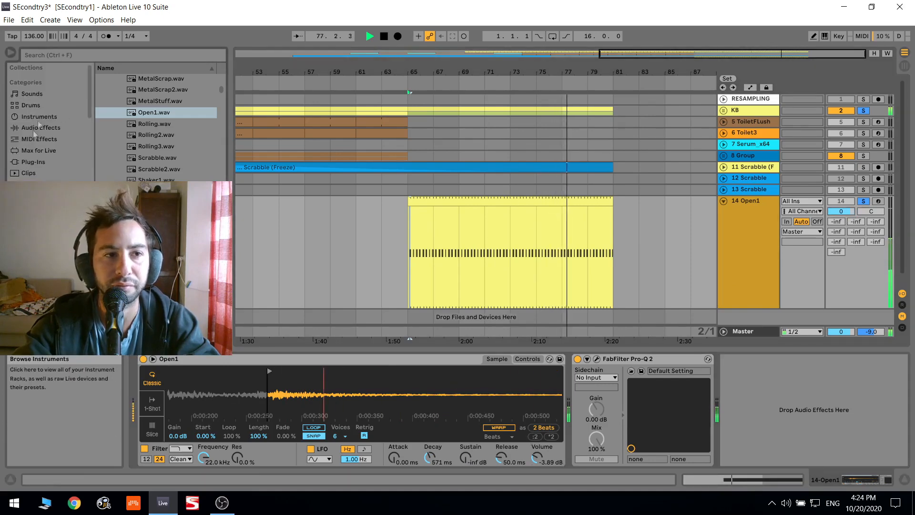
left_click(44, 128)
scroll(176, 130, "down", 8)
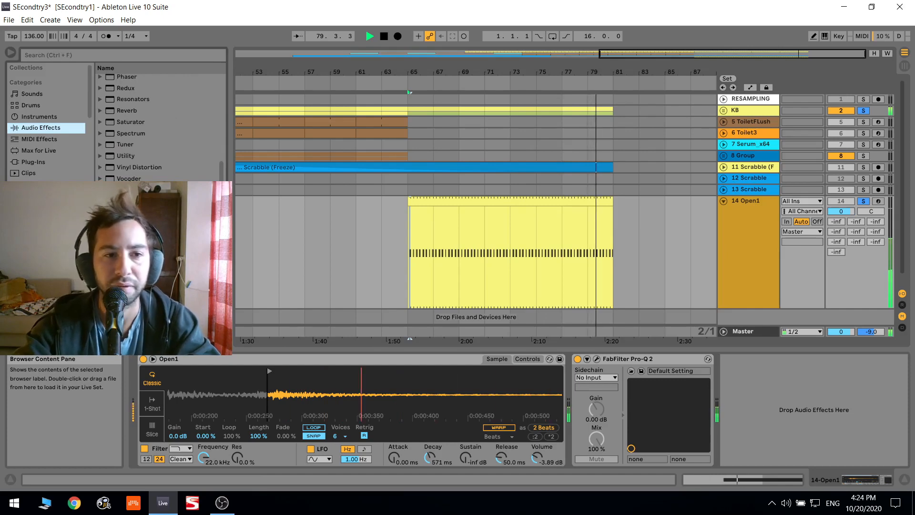
left_click(129, 178)
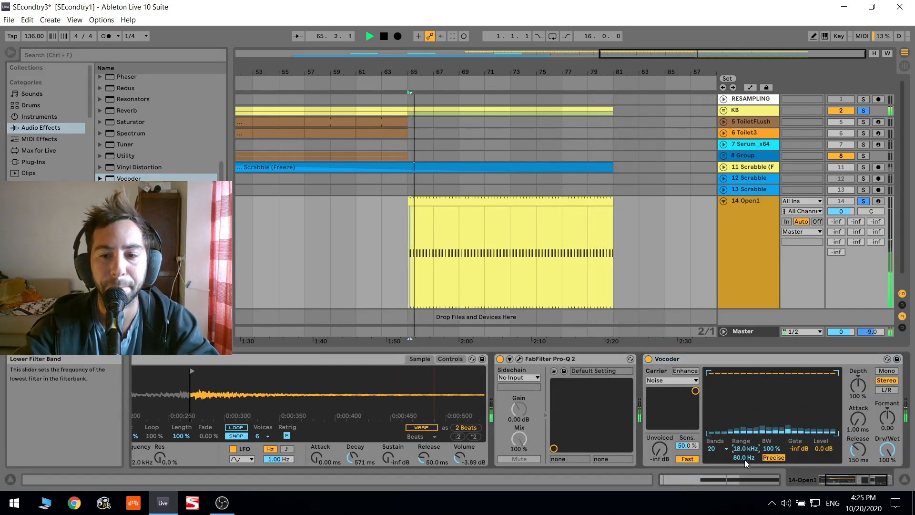
Set the Vocoder's release to 73.5 ms, output level to 16 dB and dry/wet mix to 14.6 %
mouse_move(858, 449)
left_mouse_down()
mouse_move(858, 460)
mouse_move(858, 451)
left_mouse_up()
left_click(773, 448)
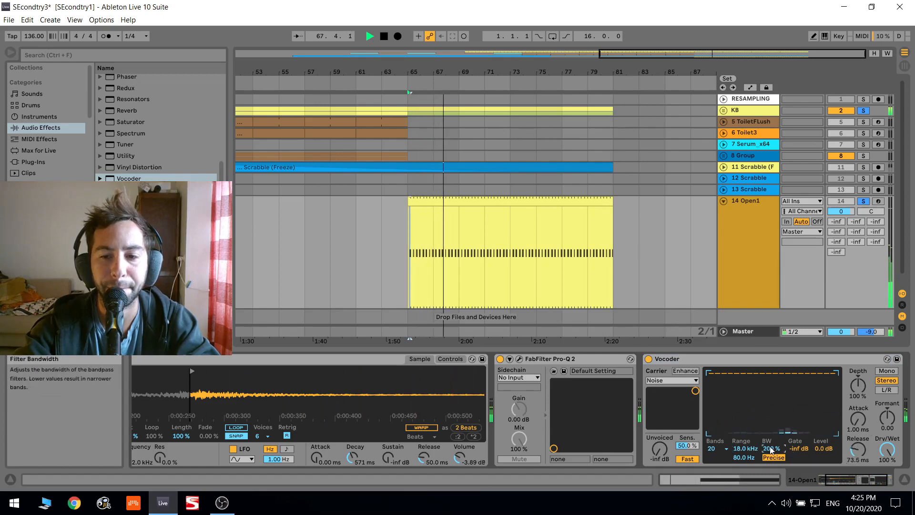
left_click_drag(744, 448, 745, 439)
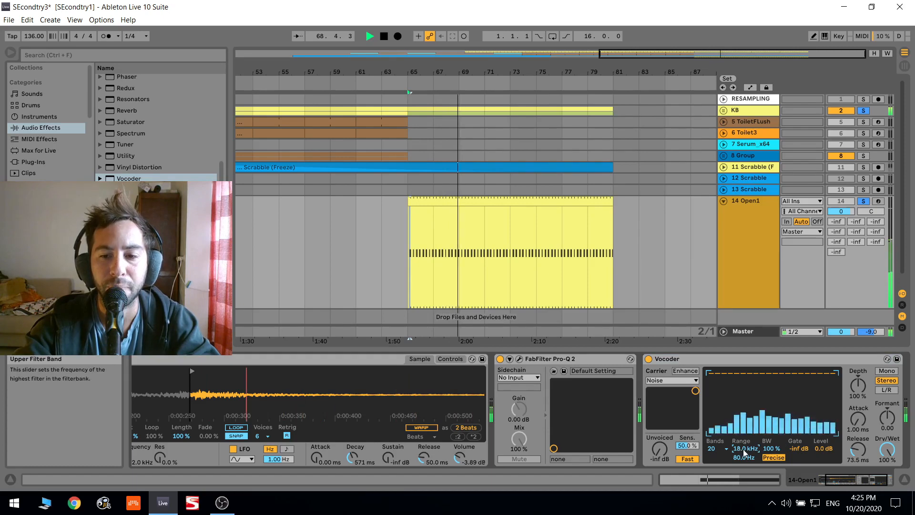
left_click_drag(887, 449, 888, 483)
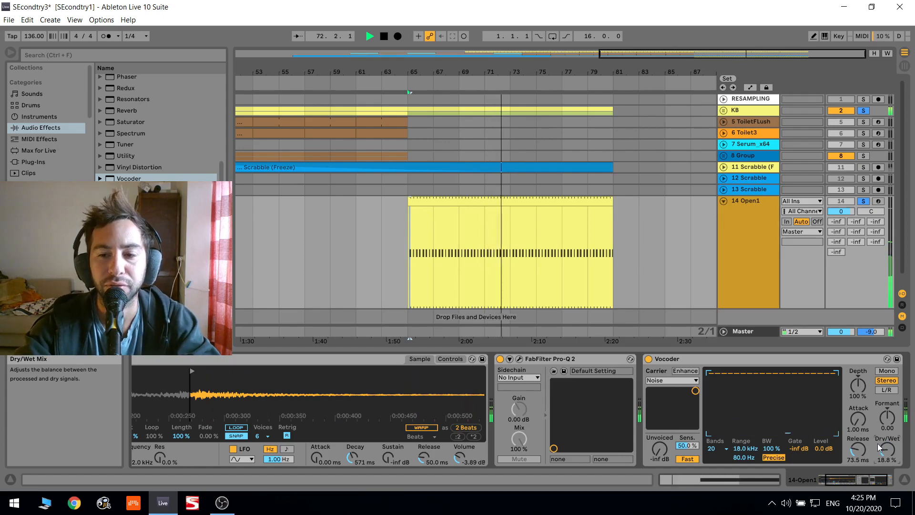
left_click_drag(828, 449, 827, 437)
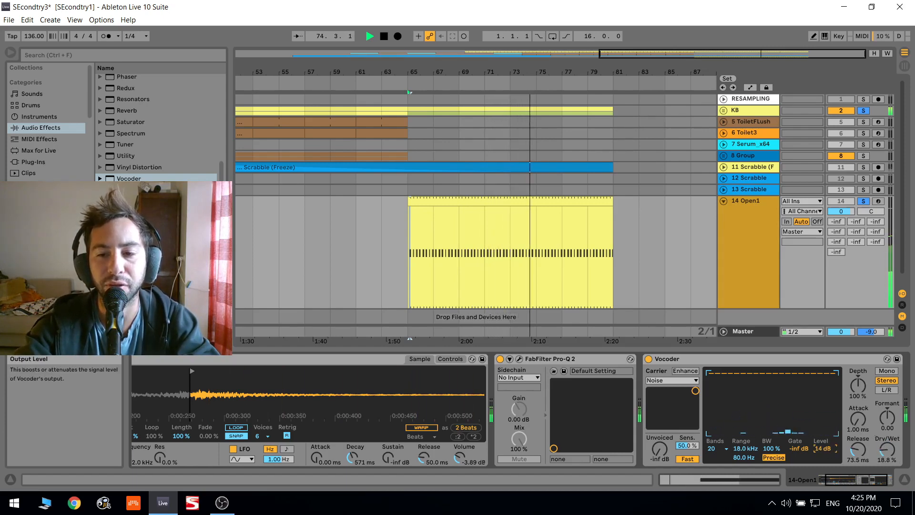
left_click_drag(828, 448, 828, 446)
left_click_drag(887, 449, 887, 453)
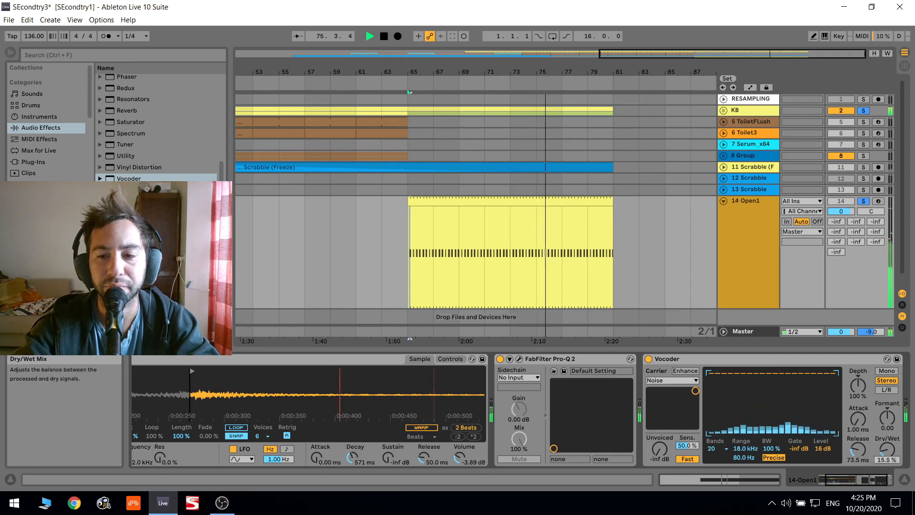
Open the FabFilter Pro-Q 2 editor and move the EQ behind the Vocoder in the device chain
left_click(519, 359)
left_click(528, 354)
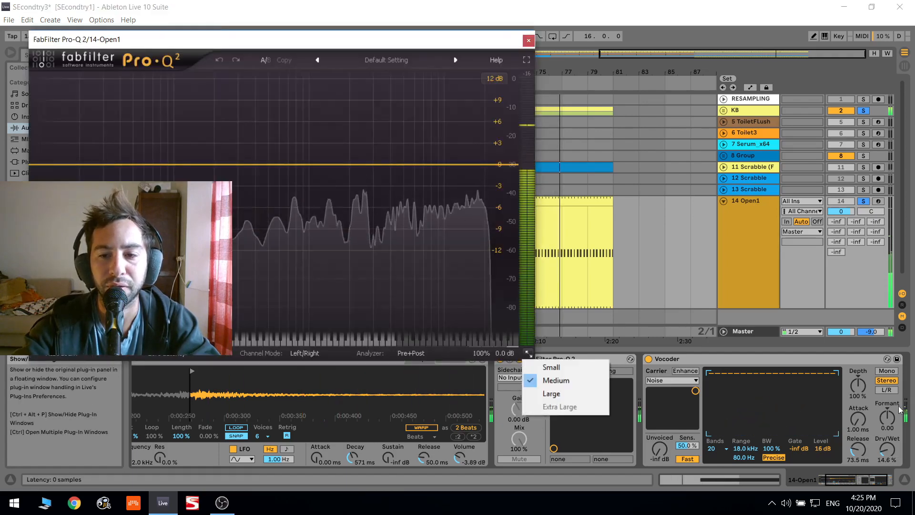
left_click(579, 356)
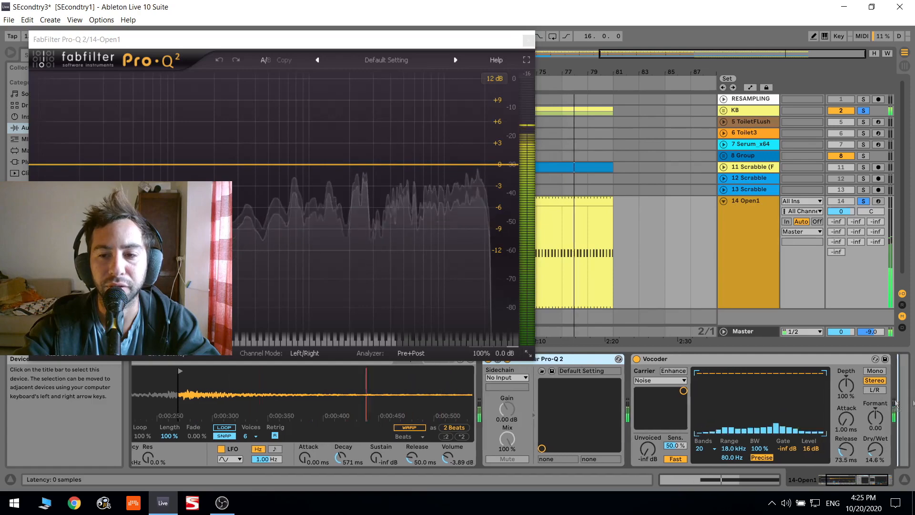
Add EQ bell boosts of +4.17 dB at about 1.9 kHz and +3.50 dB at about 22.6 kHz, and close the editor
left_click_drag(336, 164, 347, 135)
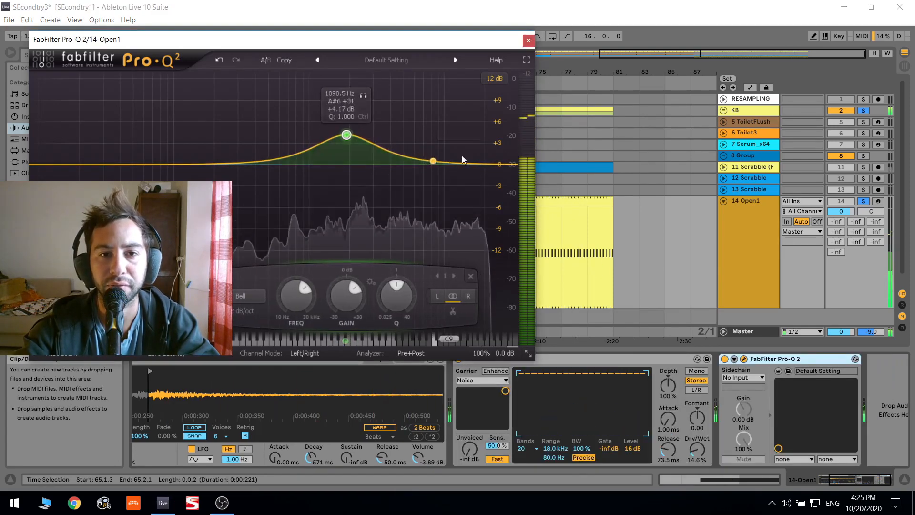
left_click_drag(434, 162, 485, 138)
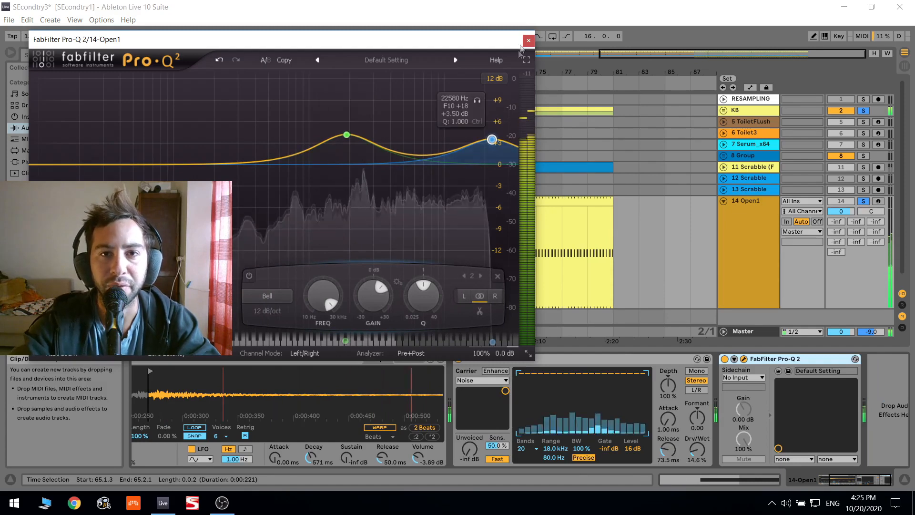
left_click(526, 41)
Add a Corpus audio effect after the EQ and set its resonance type to String
scroll(151, 96, "up", 6)
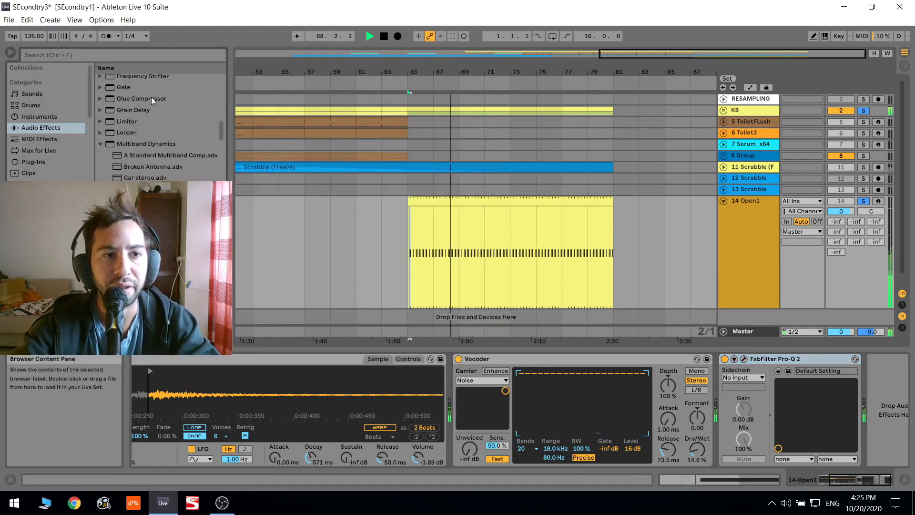
left_click(138, 114)
scroll(130, 104, "up", 5)
left_click(130, 106)
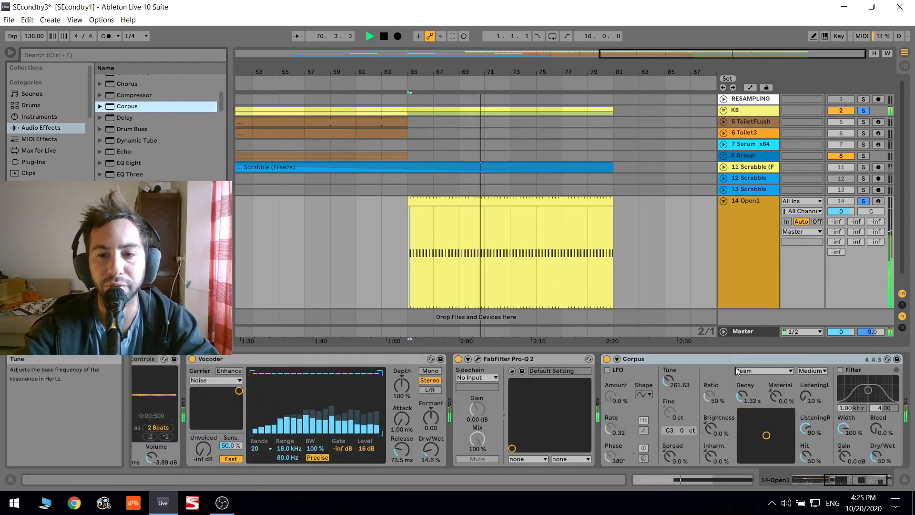
left_click(763, 372)
left_click(762, 397)
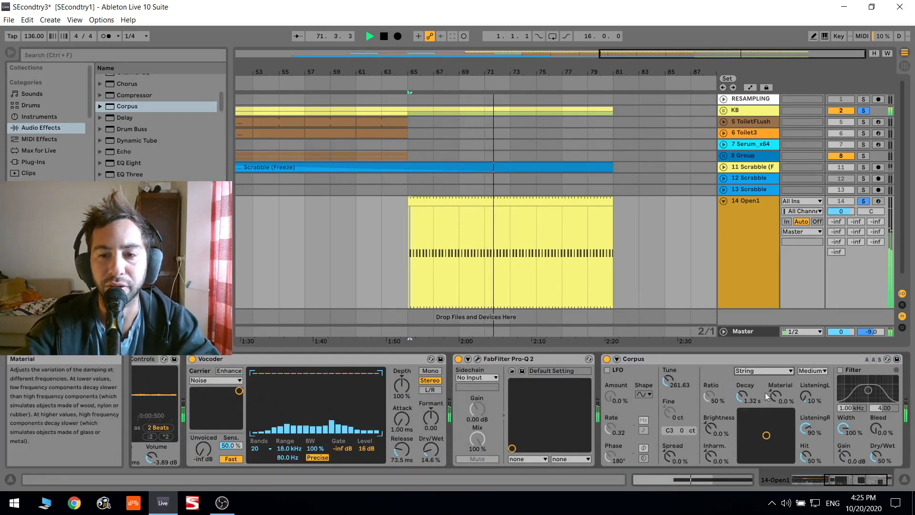
Set the Corpus to Marimba with tune 1242.46 Hz, decay 204 ms, material 43 %, left listening 78 %, spread 38 %, gain 2.6 dB, dry/wet 42 %
left_click(757, 371)
left_click(757, 389)
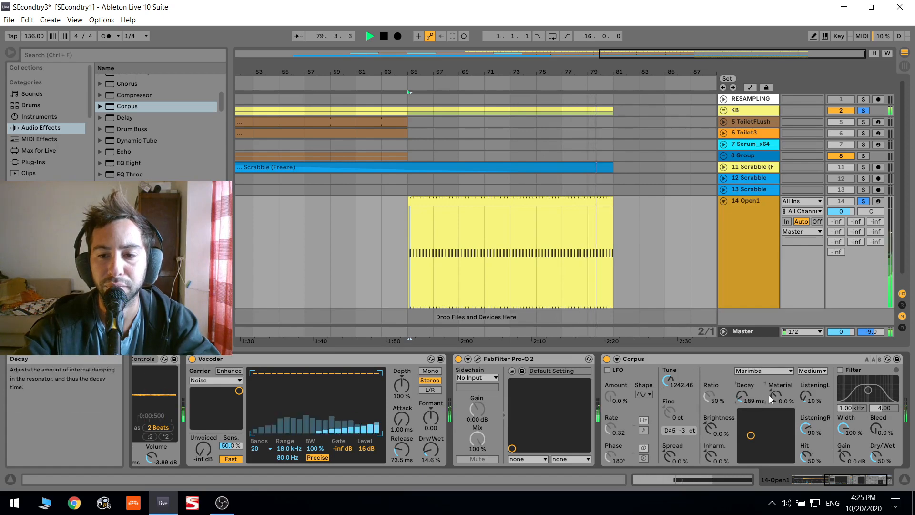
left_click_drag(742, 395, 743, 403)
key("space")
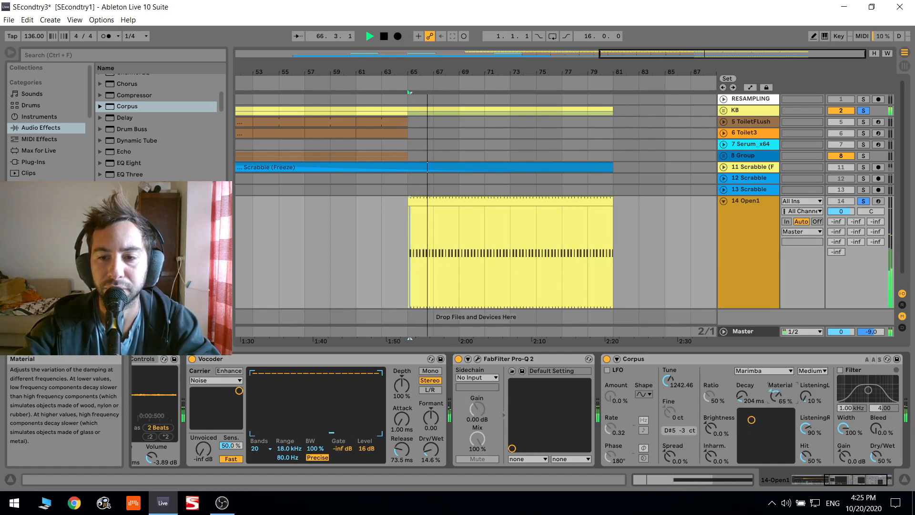
left_click_drag(813, 401, 813, 362)
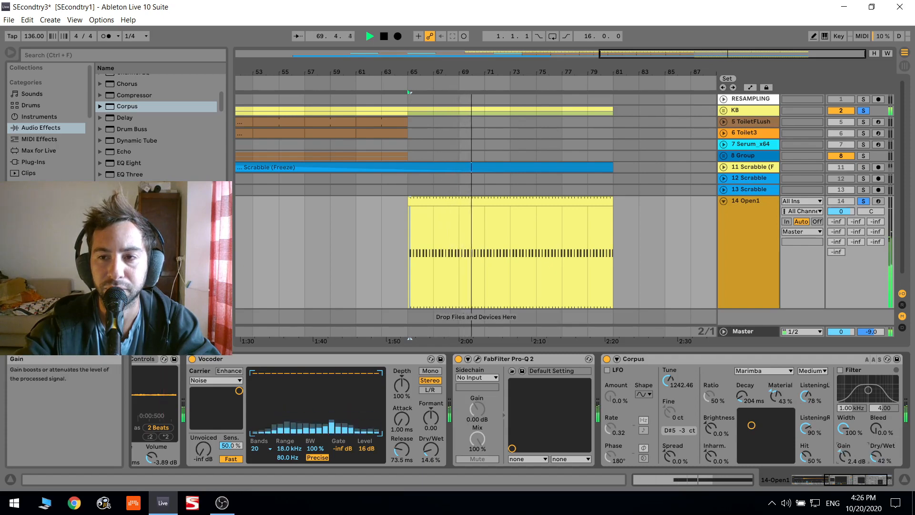
left_click_drag(670, 455, 669, 420)
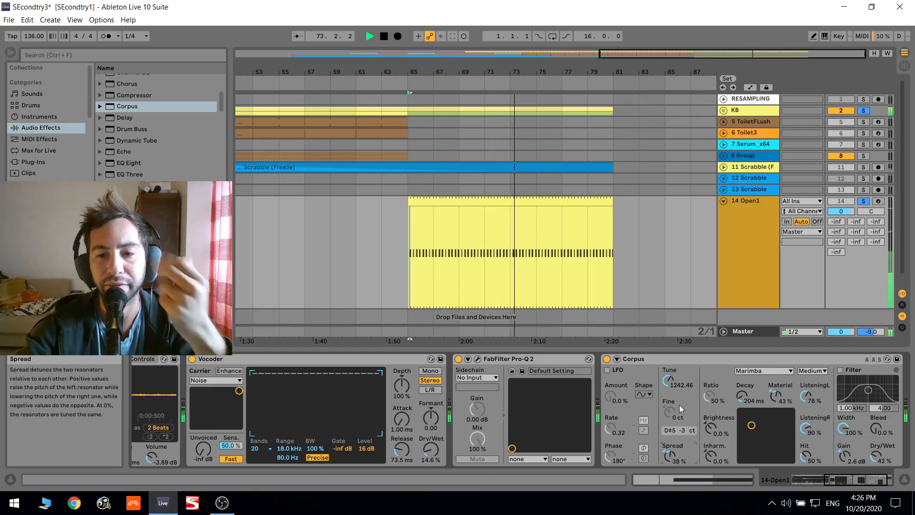
Fold the Corpus and FabFilter Pro-Q 2 devices, and raise the Open1 track's last send to -19.4 dB
double_click(646, 359)
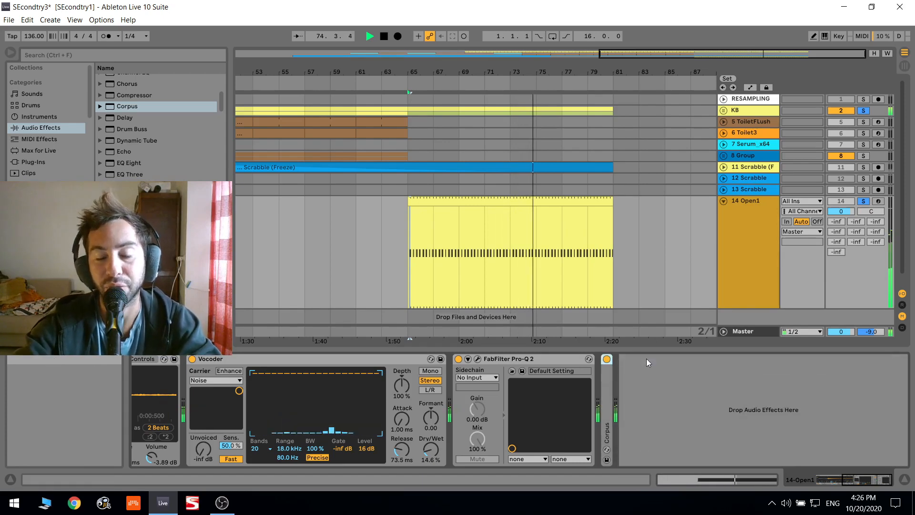
double_click(516, 358)
scroll(158, 139, "down", 5)
scroll(158, 139, "down", 3)
left_click_drag(836, 252, 836, 200)
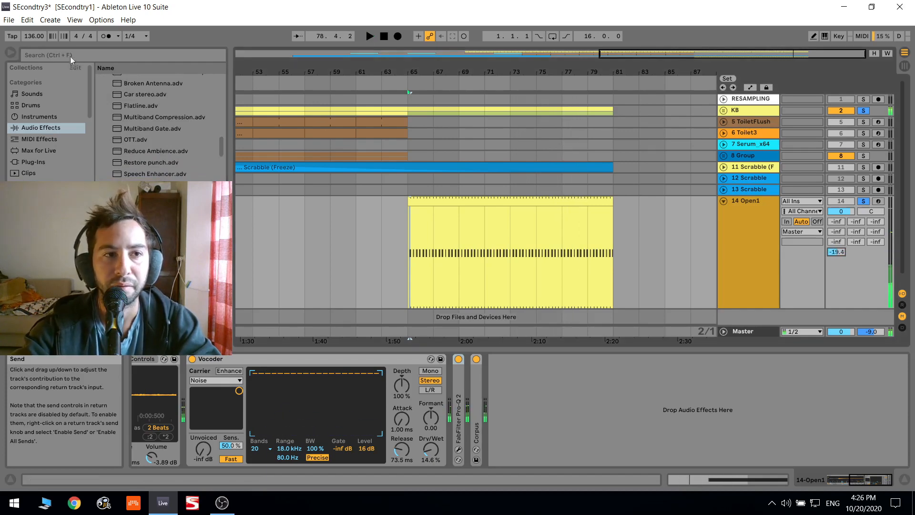
Add a Drum Buss effect after the Corpus and set its transients to 0.09 while the loop plays
scroll(133, 107, "up", 10)
double_click(130, 106)
left_click(368, 35)
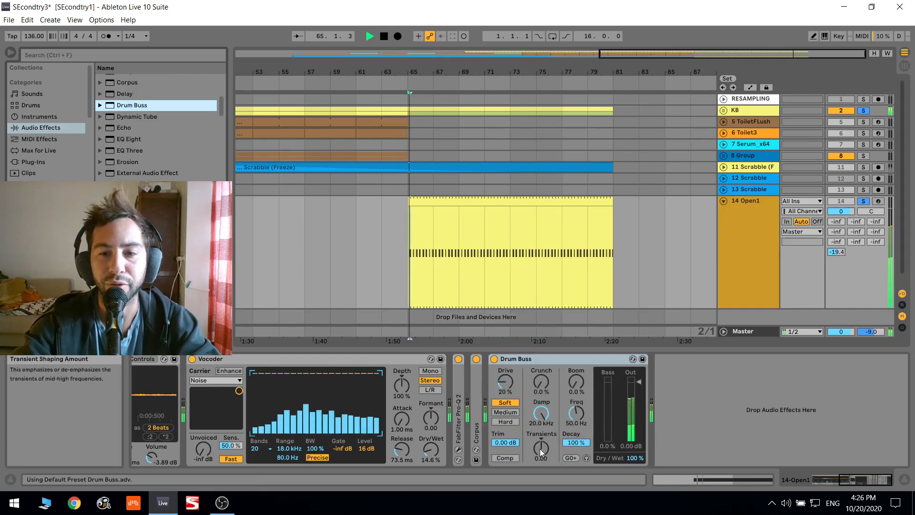
left_click_drag(542, 452, 542, 451)
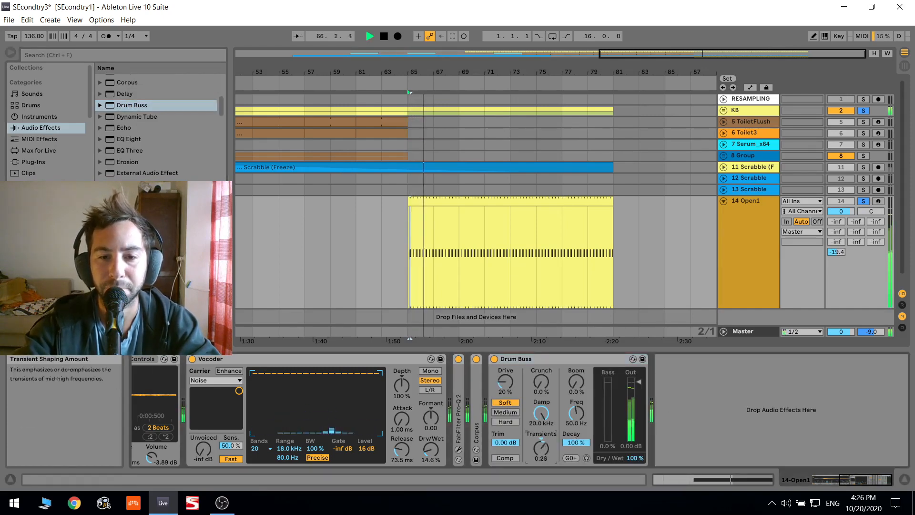
Search the plug-ins for "tra", add kHs Transient Shaper after the Drum Buss with sustain at about 22 %, and close its editor
left_click(70, 53)
type("tra")
left_click(43, 162)
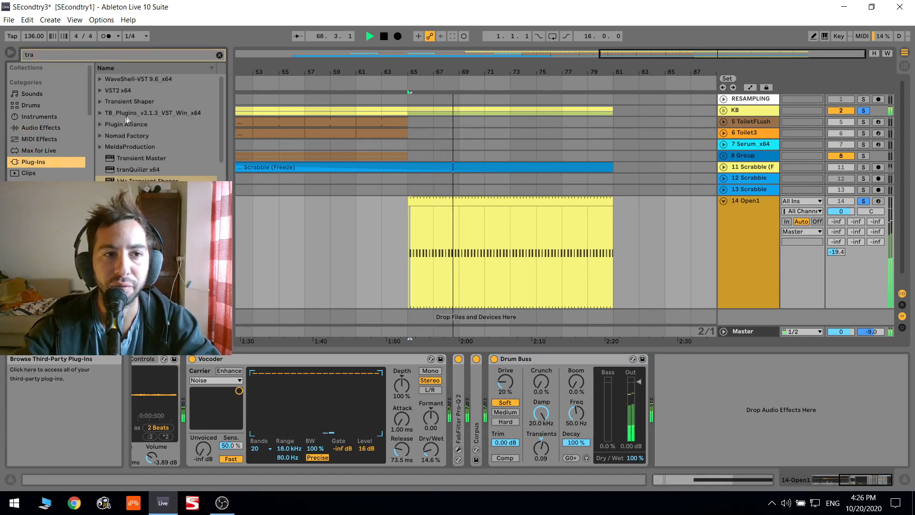
scroll(139, 170, "down", 2)
double_click(147, 166)
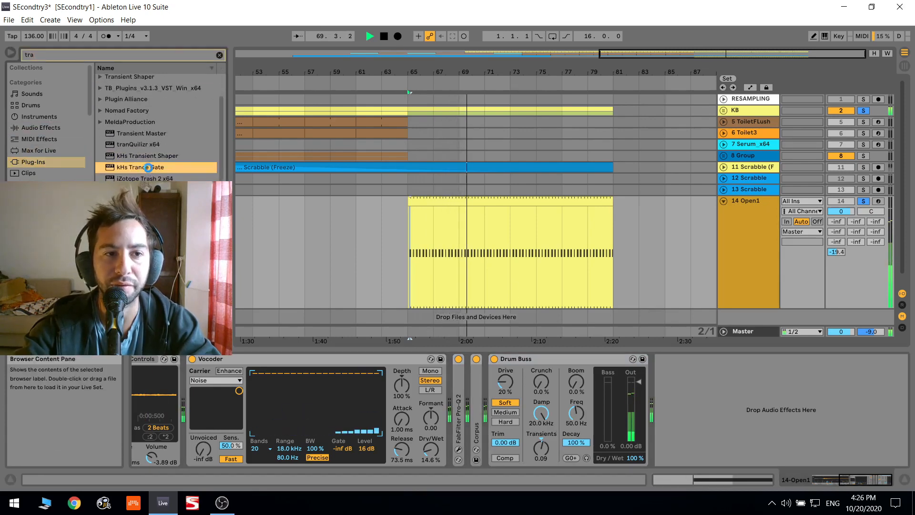
key("Delete")
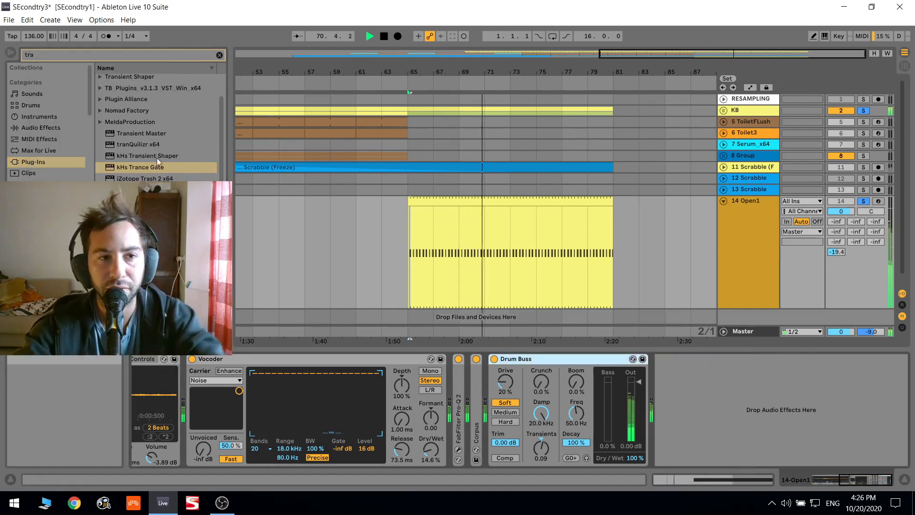
double_click(158, 157)
key("space")
key("space")
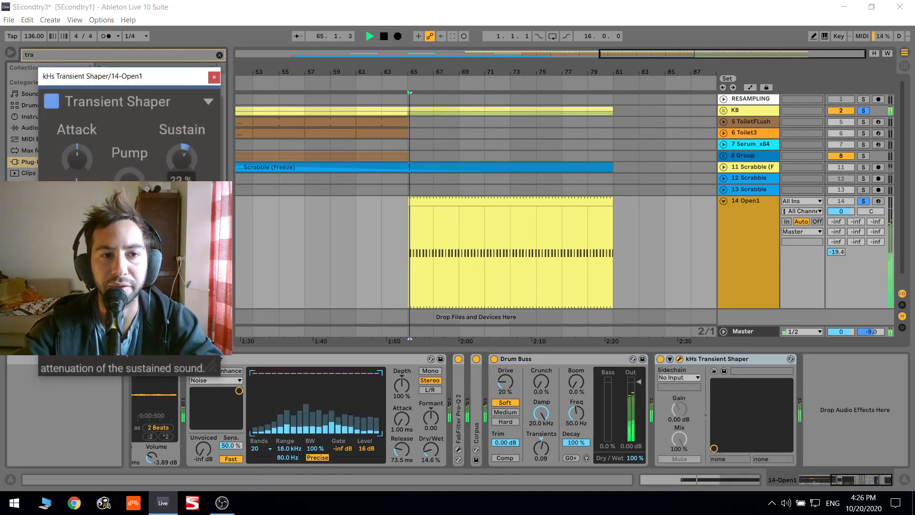
left_click(214, 76)
Add an Erosion effect after the Transient Shaper in Noise mode, with frequency 5.86 kHz and amount 20.1
left_click(220, 55)
left_click(25, 116)
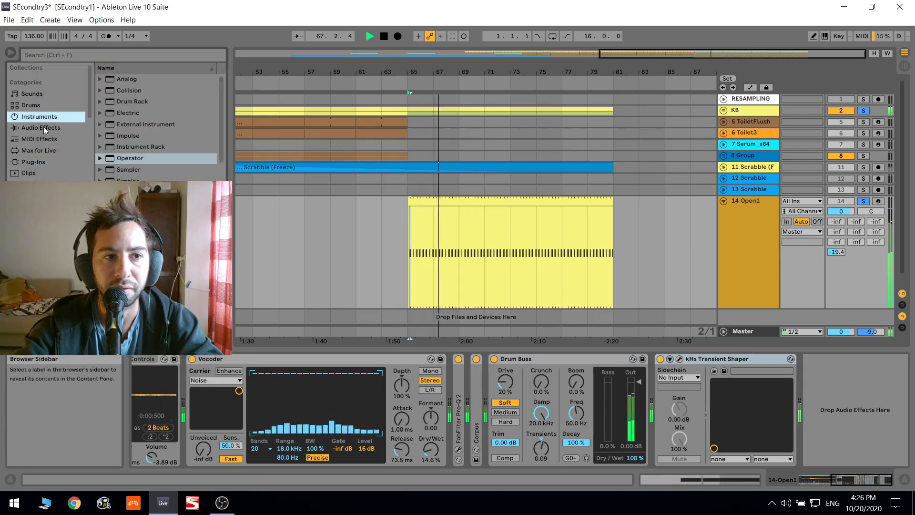
left_click(44, 127)
scroll(134, 120, "up", 2)
scroll(129, 111, "up", 3)
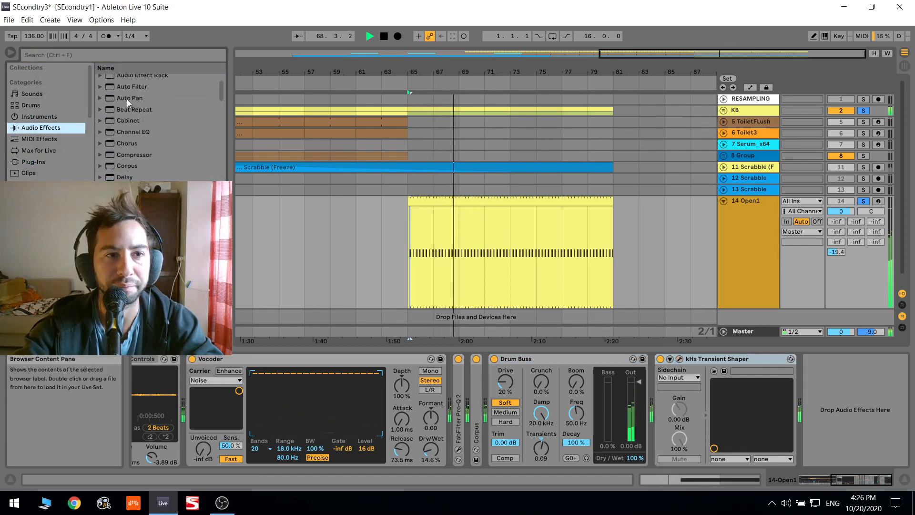
scroll(133, 125, "down", 4)
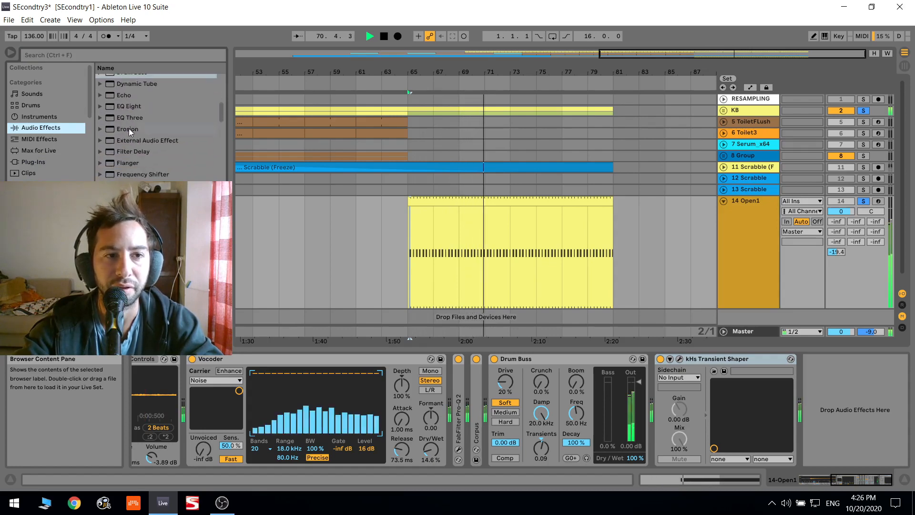
double_click(129, 128)
left_click_drag(867, 419, 876, 403)
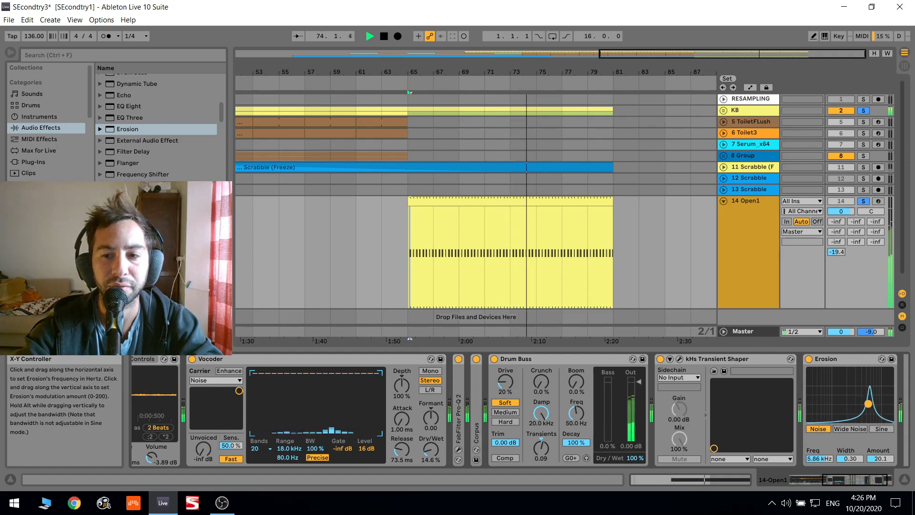
left_click(863, 429)
left_click(818, 429)
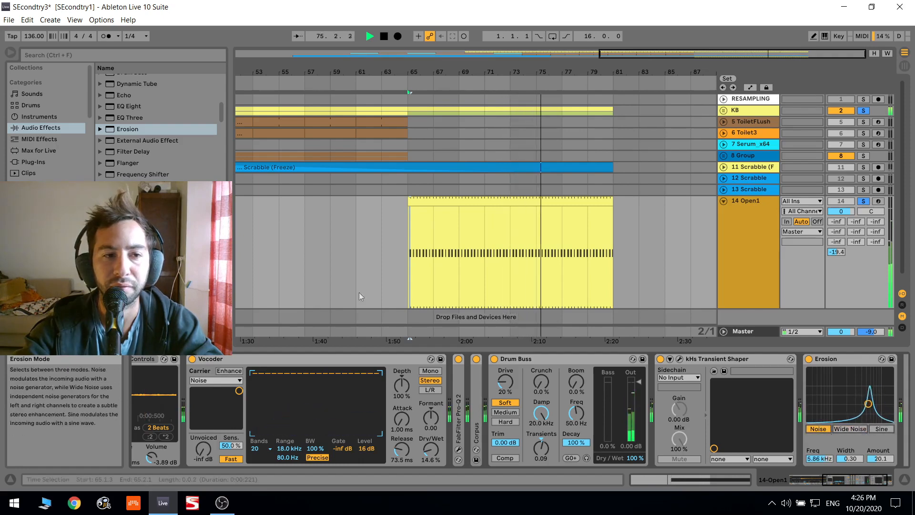
Add a second Vocoder after the Erosion and set its output level to 16 dB and dry/wet mix to 9.50 %
scroll(147, 157, "down", 6)
double_click(139, 178)
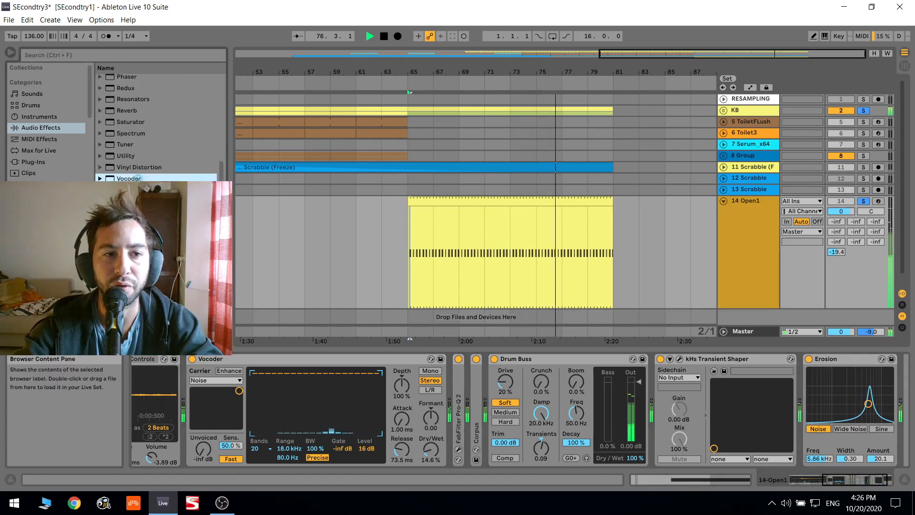
left_click_drag(743, 449, 738, 483)
left_click_drag(887, 450, 886, 479)
left_click_drag(823, 449, 824, 413)
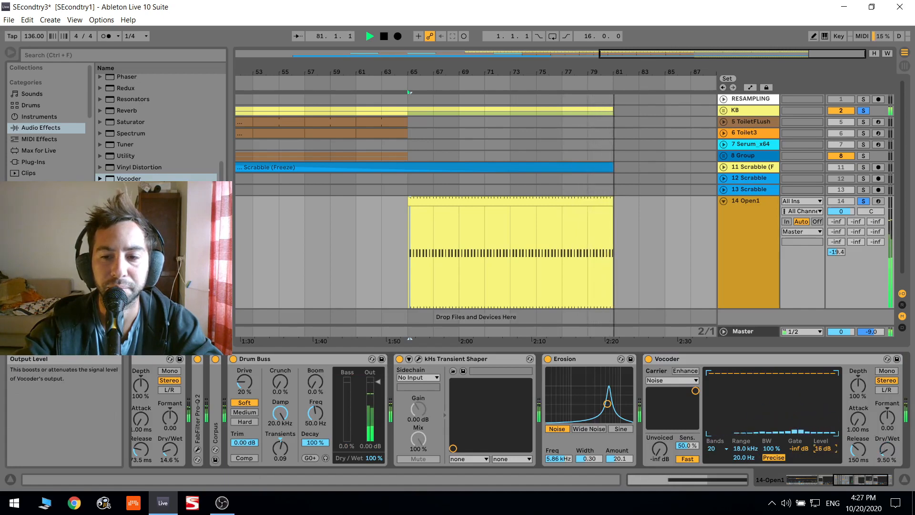
left_click(864, 477)
Add an EQ Eight audio effect after the second Vocoder with a low cut at 190 Hz
left_click(39, 116)
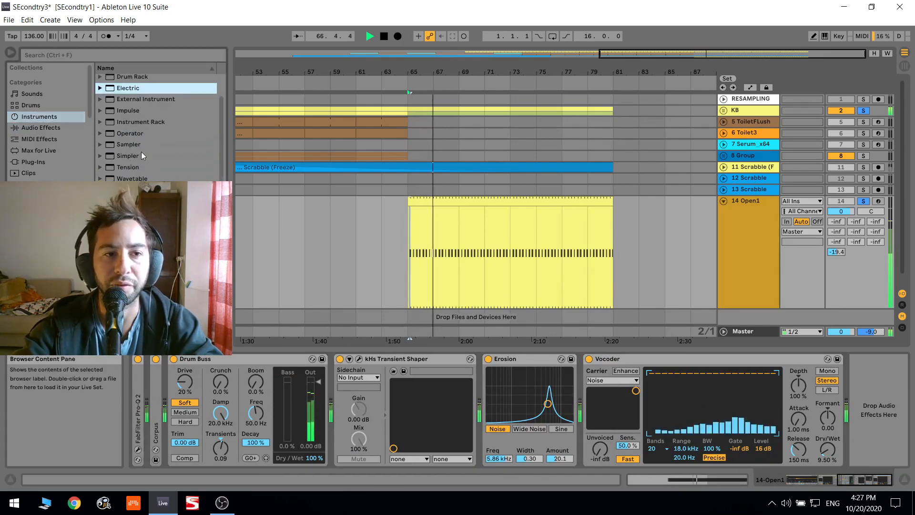
scroll(128, 120, "up", 2)
left_click(40, 127)
scroll(133, 130, "up", 3)
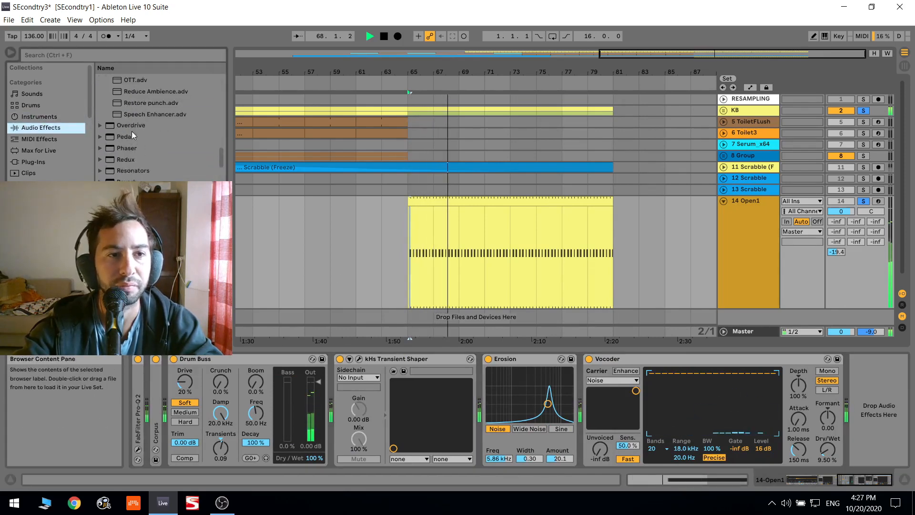
scroll(128, 115, "up", 10)
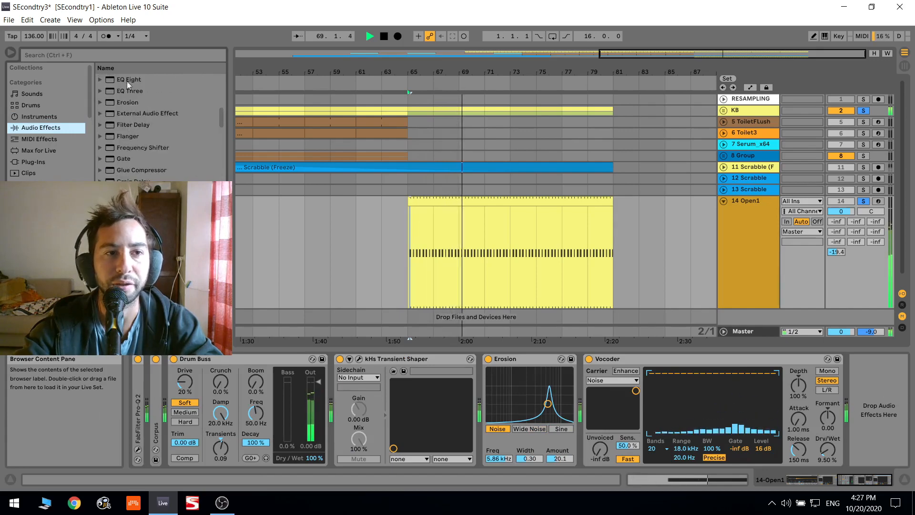
left_click(127, 80)
key("Return")
mouse_move(720, 412)
left_mouse_down()
mouse_move(742, 412)
mouse_move(733, 411)
left_mouse_up()
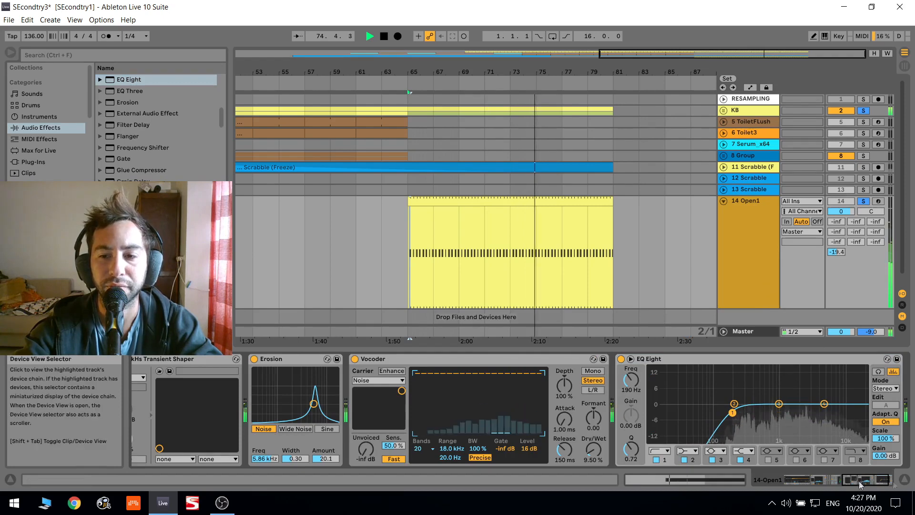
Find kHs Transient Shaper by searching the plug-ins for "tra", add it after the EQ Eight, and raise its attack slightly
left_click(98, 53)
type("tra")
left_click(31, 161)
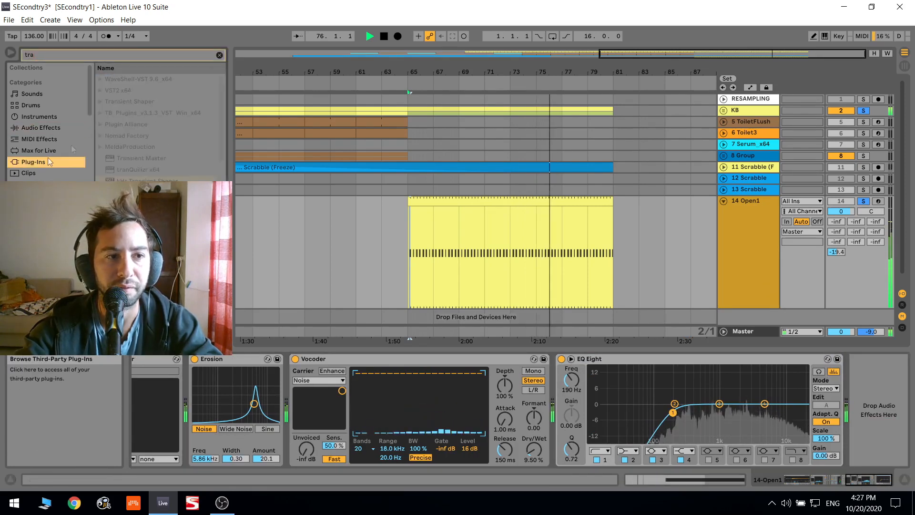
double_click(160, 174)
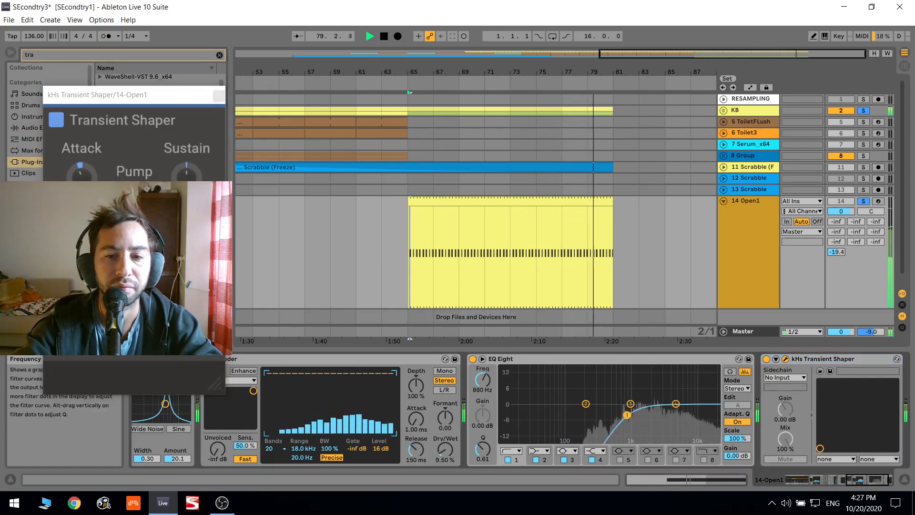
Set the EQ Eight's low cut to 261 Hz with a Q of 0.82, and restart playback
left_click_drag(585, 415, 594, 415)
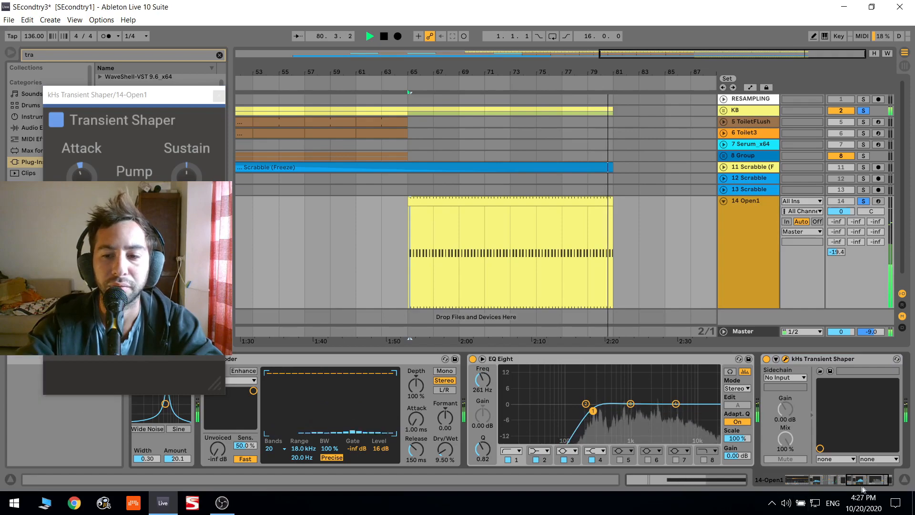
key("space")
key("space")
Switch off the Corpus effect and fold the Drum Buss device
left_click(821, 480)
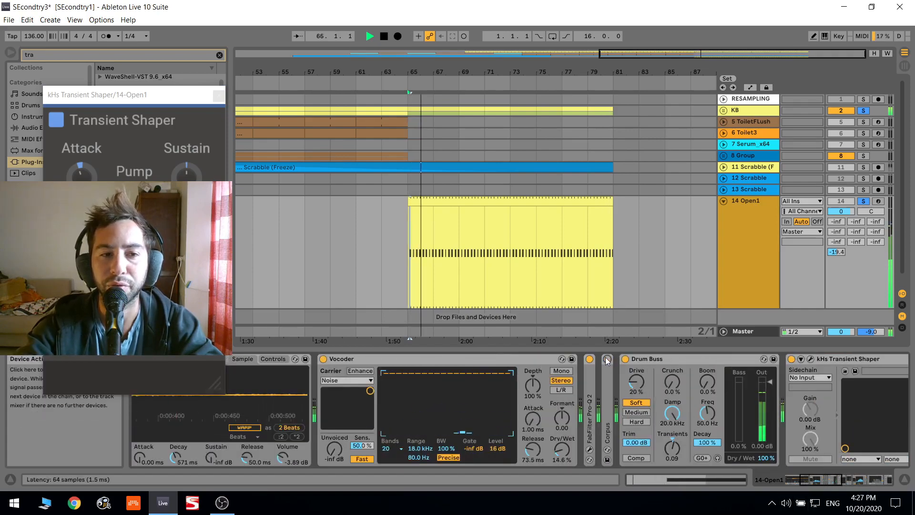
double_click(657, 359)
left_click(869, 479)
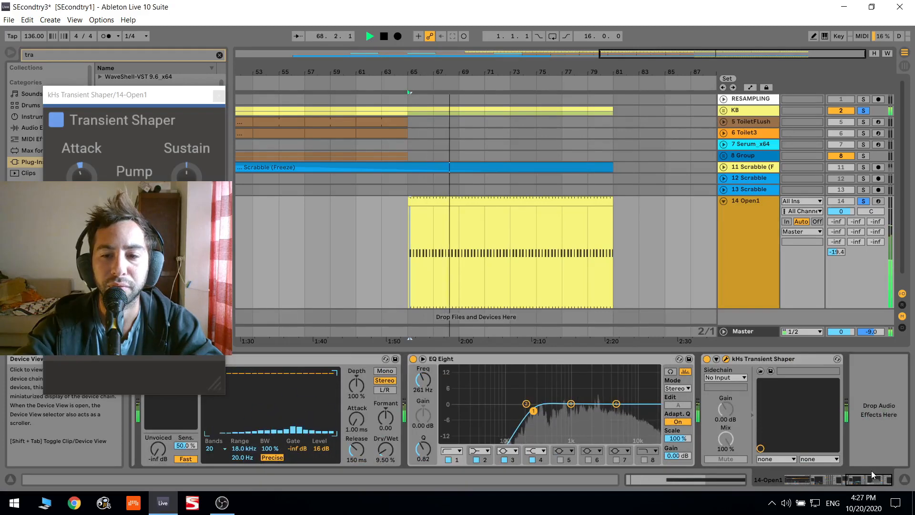
Transpose the Open1 sampler to +19 st, move the sample end to about 0.8 s, and set the decay to 436 ms
left_click(806, 479)
left_click(527, 359)
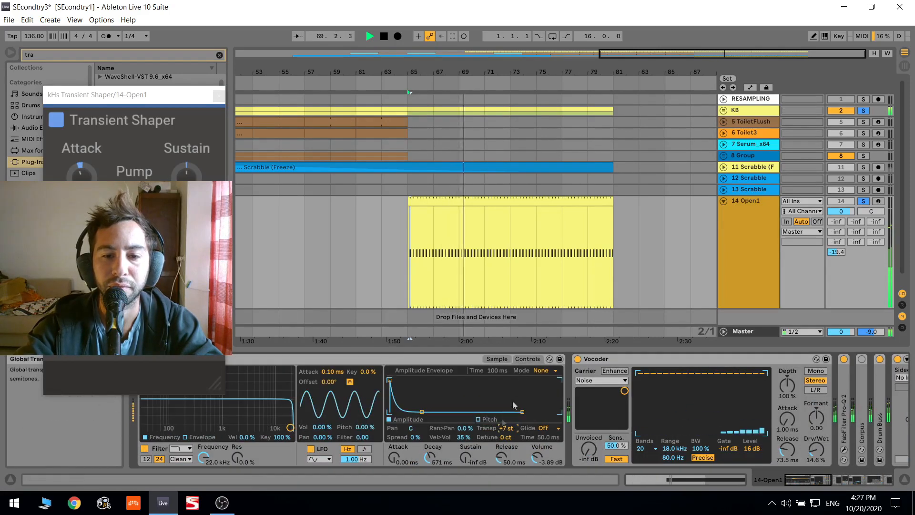
left_click_drag(513, 402, 516, 397)
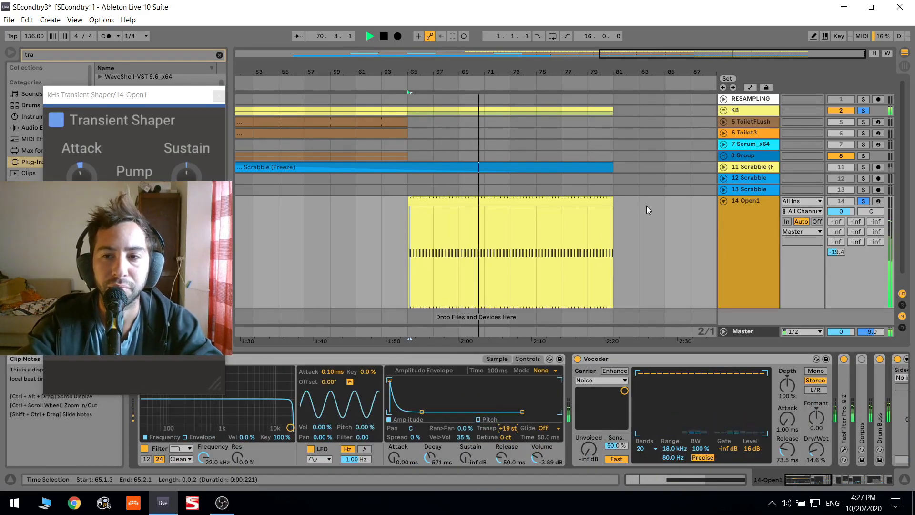
left_click(496, 358)
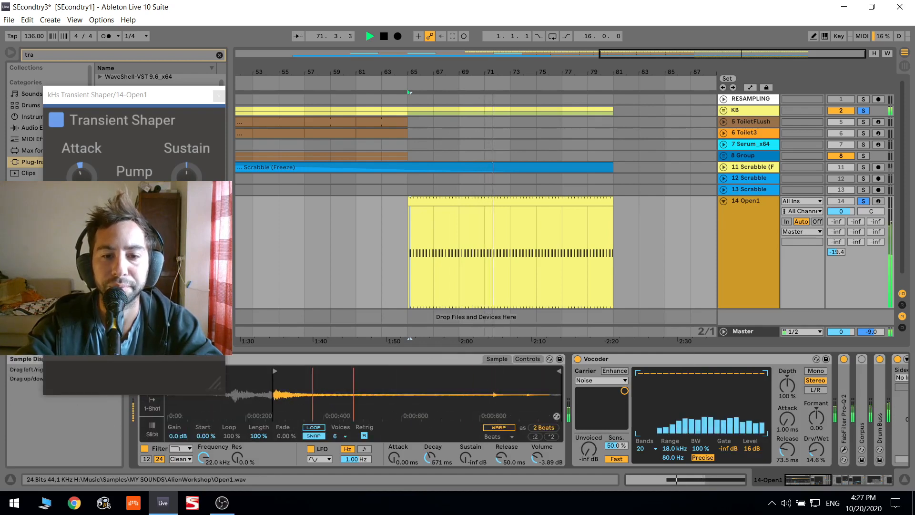
left_click_drag(558, 371, 486, 372)
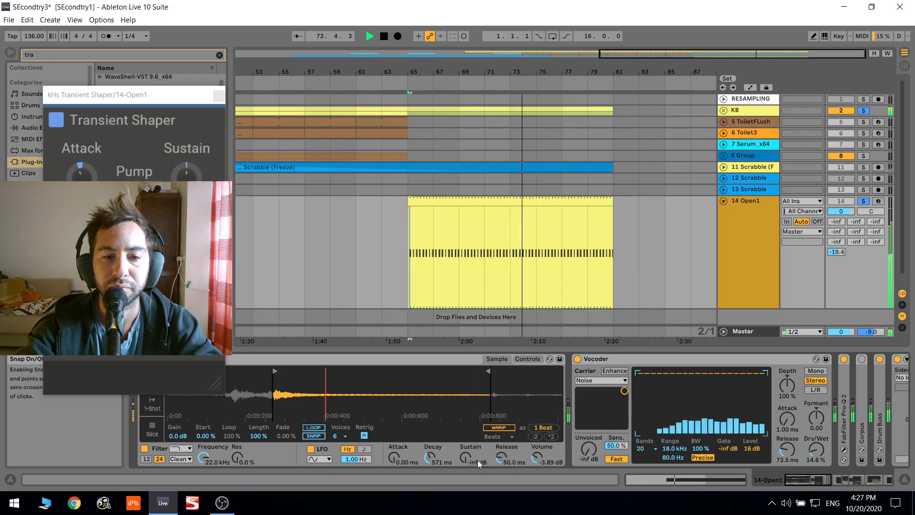
Set the Open1 track's A-ShortVerb send to -2.4 dB and close the Transient Shaper editor
left_click_drag(836, 221, 836, 173)
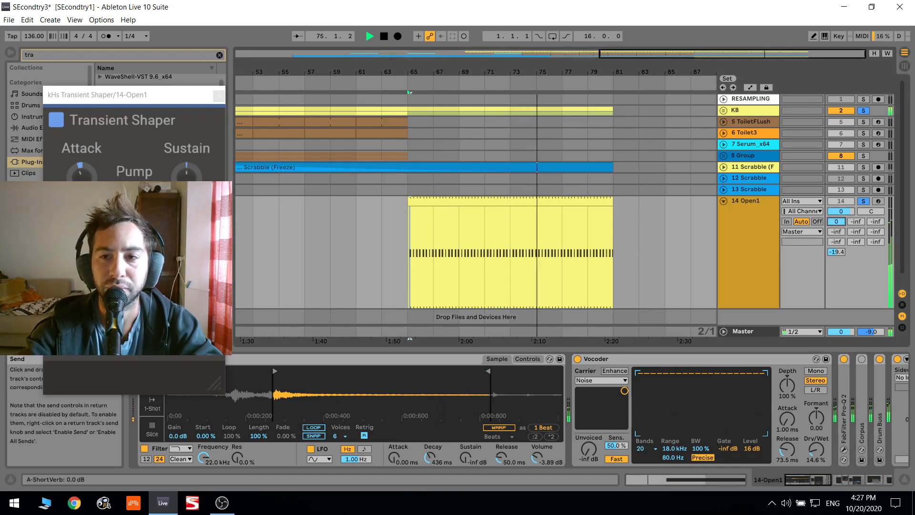
left_click_drag(840, 224, 840, 231)
left_click(218, 95)
Select the Open1 clip, restart playback, turn off the KB and Open1 solos to hear the full mix, and select the Open1 track
left_click(749, 220)
left_click(524, 199)
key("space")
key("space")
left_click(756, 224)
left_click(864, 200)
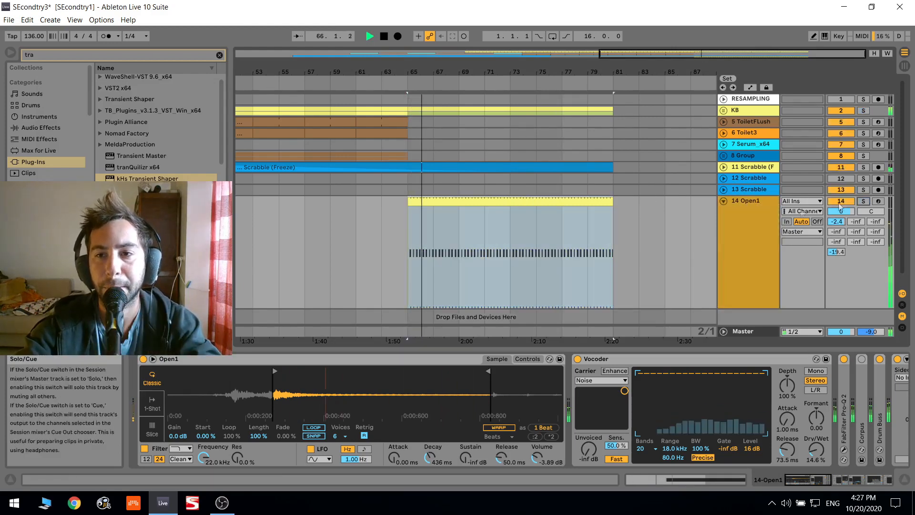
left_click(737, 244)
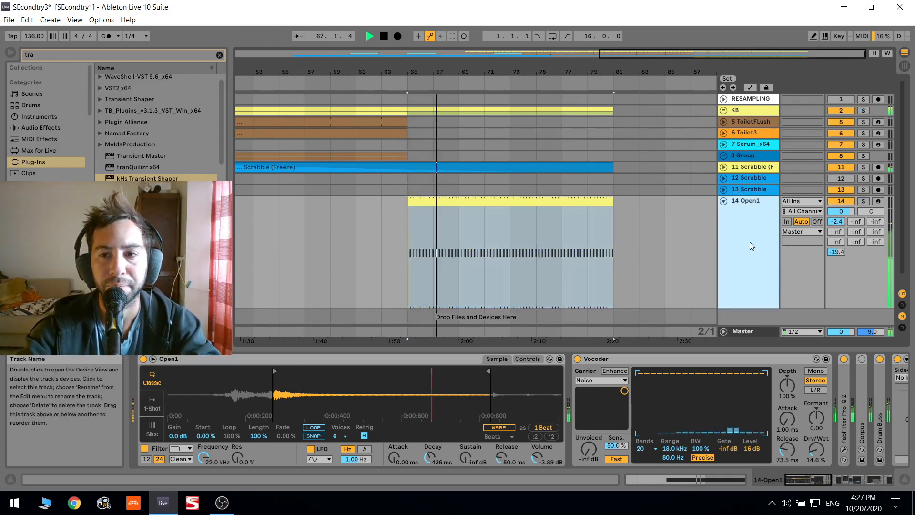
Check the Transient Shaper's settings at the end of the Open1 device chain and close its editor
left_click(824, 479)
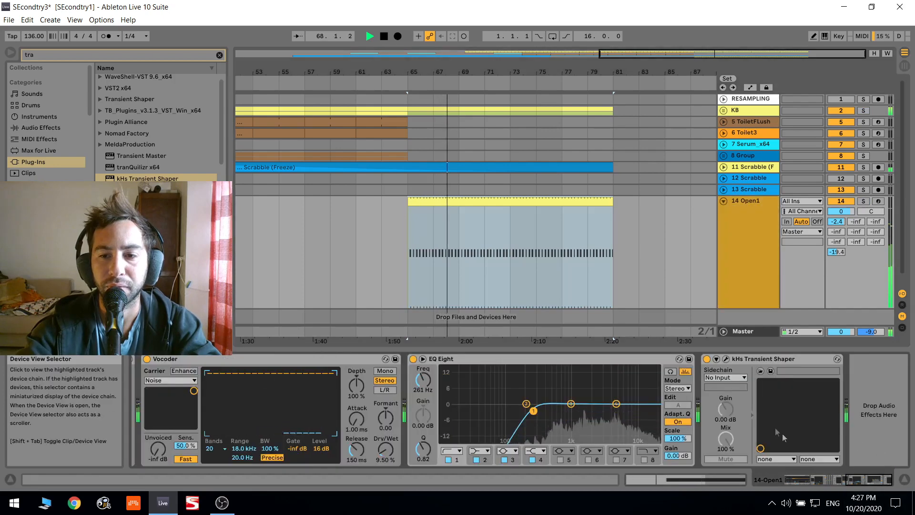
left_click(727, 359)
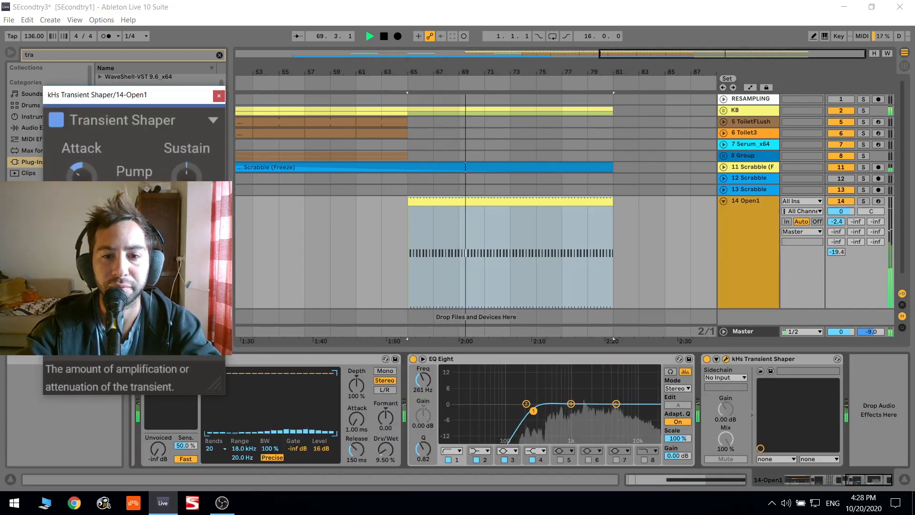
left_click(219, 96)
Stop playback, duplicate the Open1 track and mute the original
key("space")
left_click(742, 216)
key("ctrl+d")
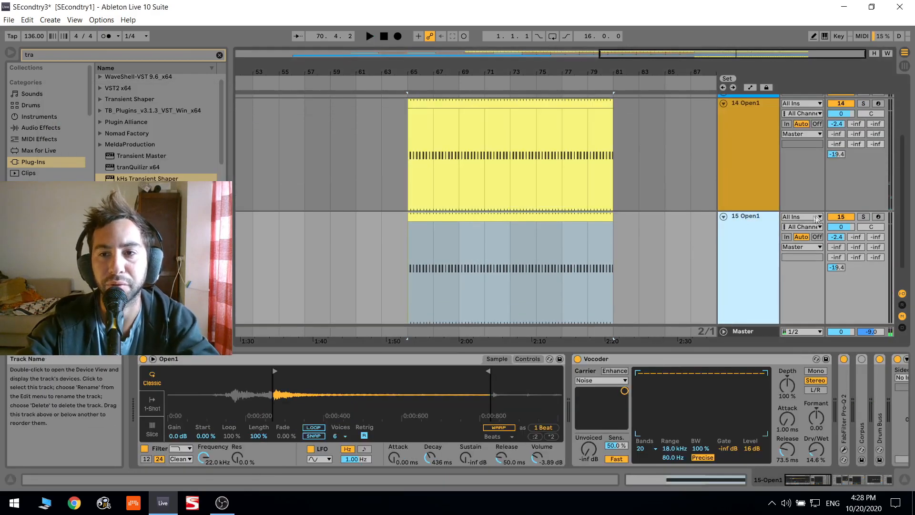
Audition samples in the Music folder and replace the duplicated track's sample with Toilet3.wav
scroll(48, 141, "down", 4)
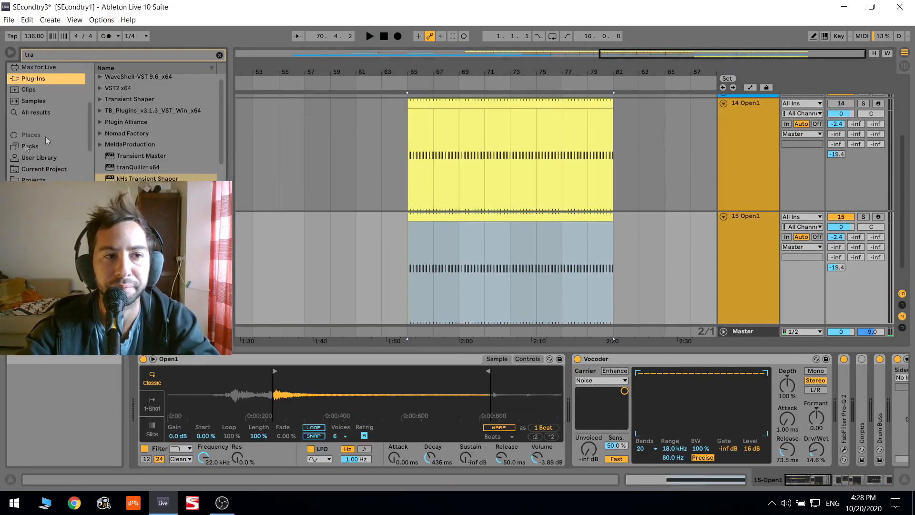
left_click(219, 55)
scroll(45, 136, "down", 3)
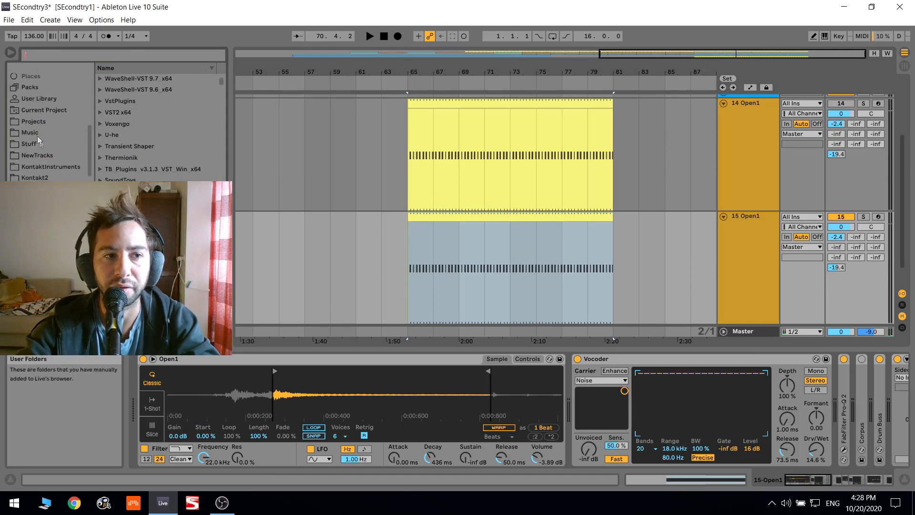
left_click(42, 135)
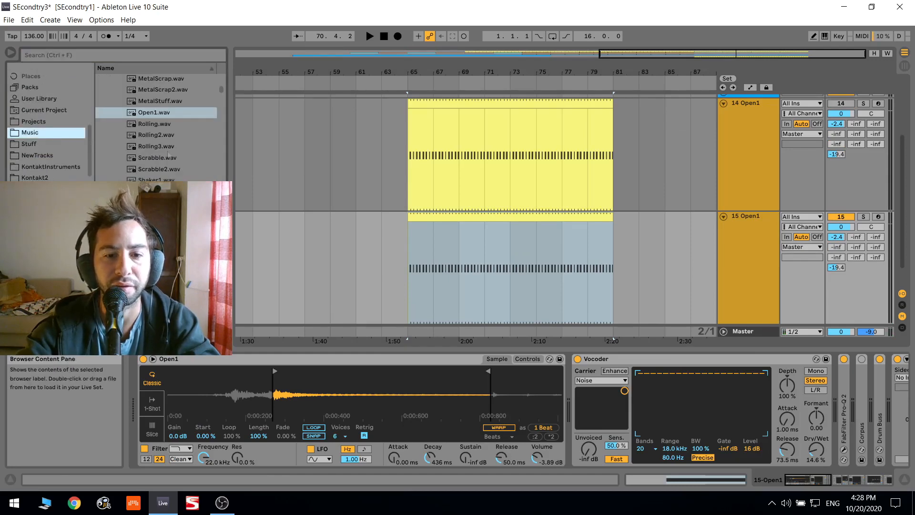
left_click(167, 170)
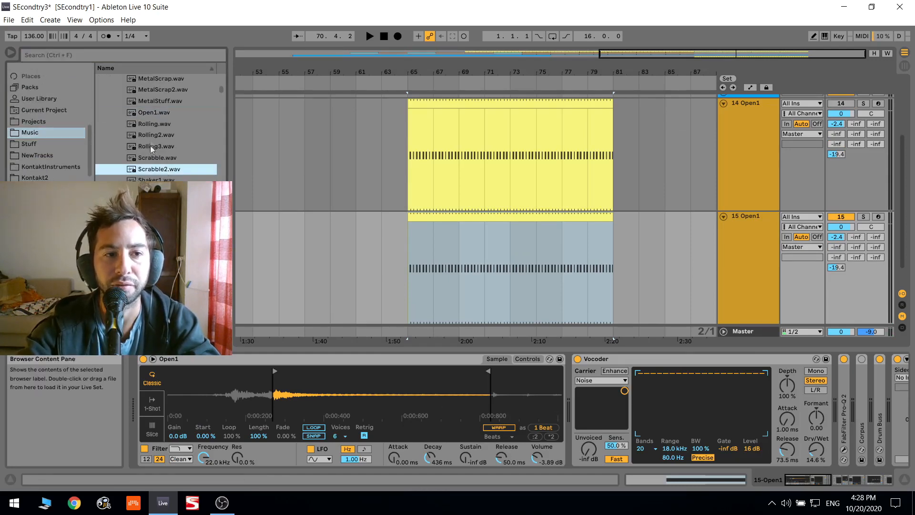
scroll(166, 145, "down", 3)
left_click(164, 144)
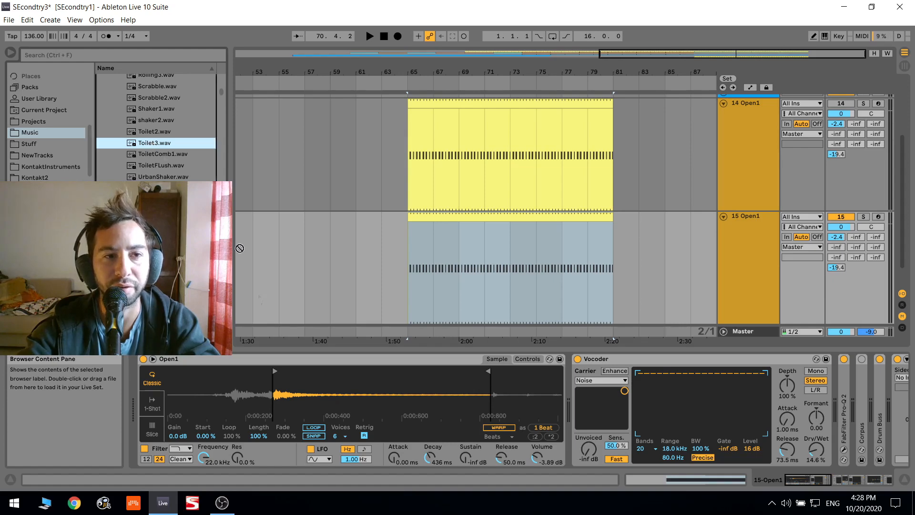
left_click_drag(320, 388, 321, 389)
Play the Toilet3 track soloed at 6 dB, with its sampler decay at 282 ms and sample start at about 0.5 s
key("space")
left_click(864, 217)
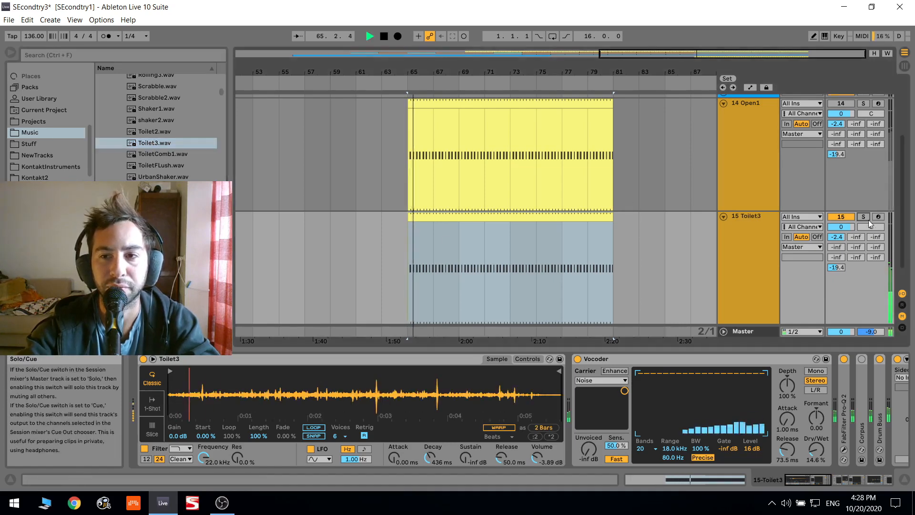
left_click_drag(847, 227, 847, 224)
left_click_drag(430, 456, 429, 464)
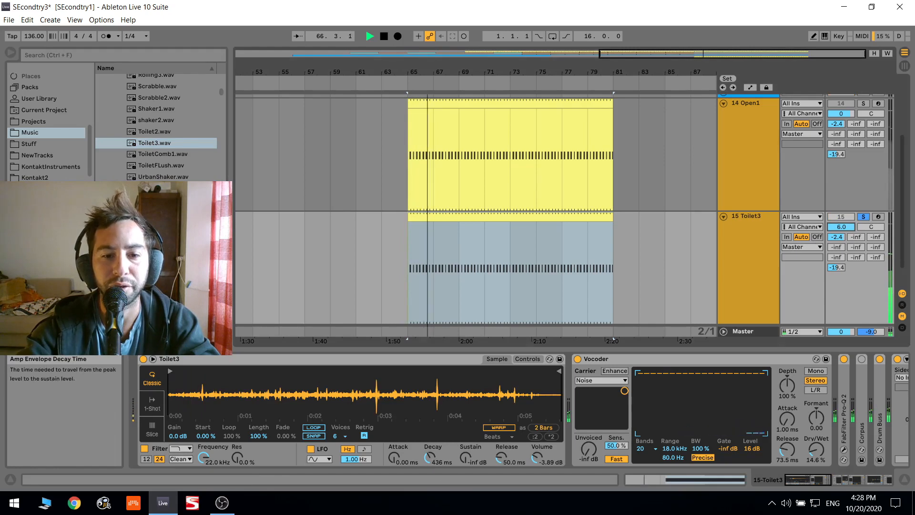
mouse_move(170, 371)
left_mouse_down()
mouse_move(256, 373)
mouse_move(207, 372)
left_mouse_up()
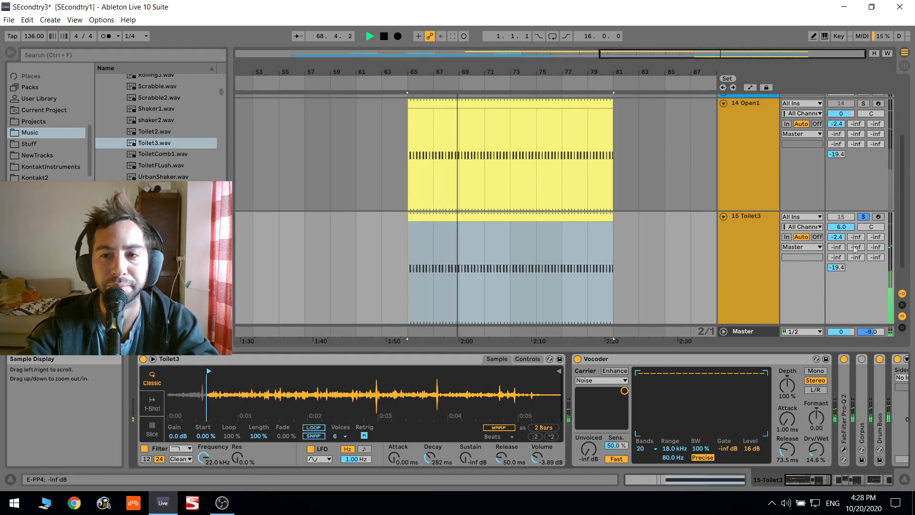
Turn off the Toilet3 solo, unmute the Open1 track and set its volume to -4.8 dB
left_click(863, 216)
left_click(758, 229)
scroll(754, 233, "up", 2)
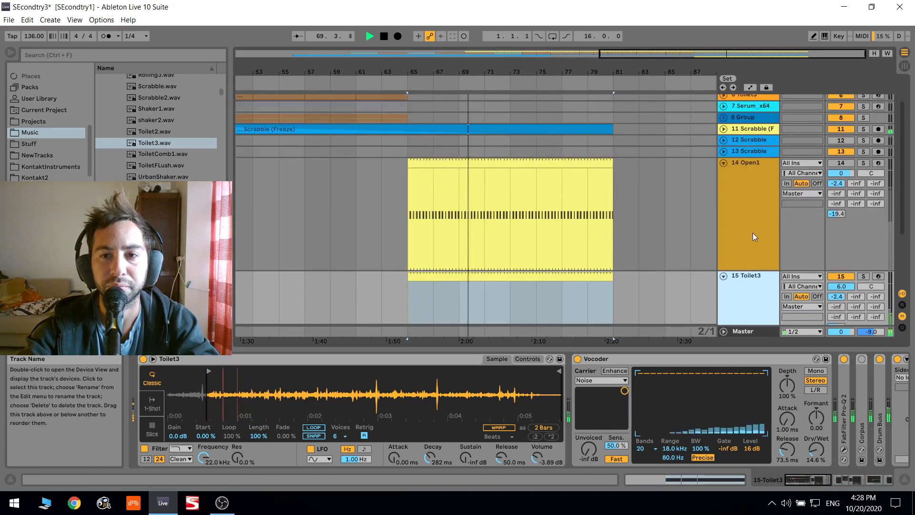
left_click(838, 163)
left_click_drag(837, 173, 837, 186)
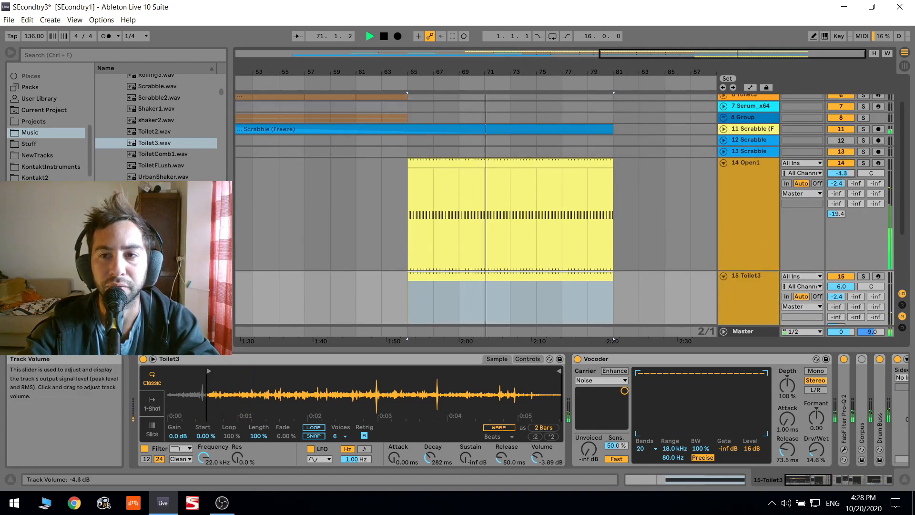
Fold the Open1 and Toilet3 tracks and combine them into a group
left_click(724, 163)
left_click(724, 174)
left_click(744, 168)
left_click(745, 200)
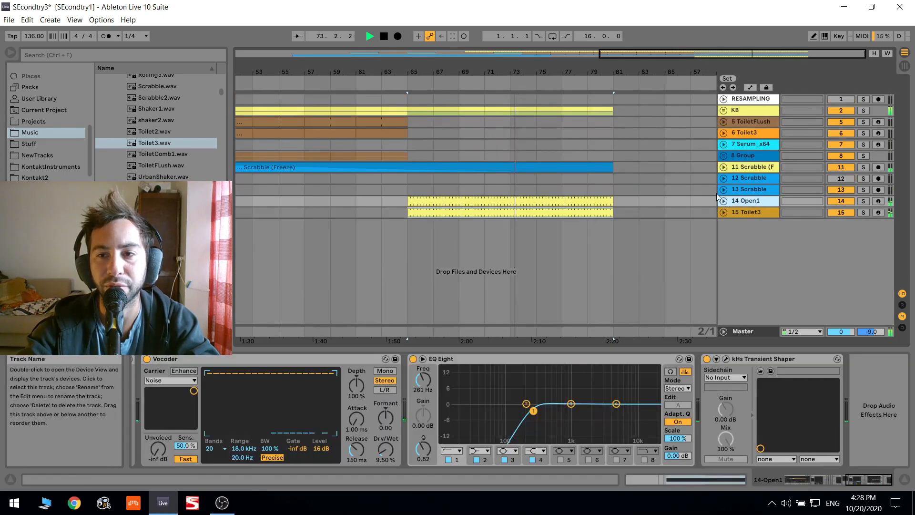
left_click(739, 214, "shift")
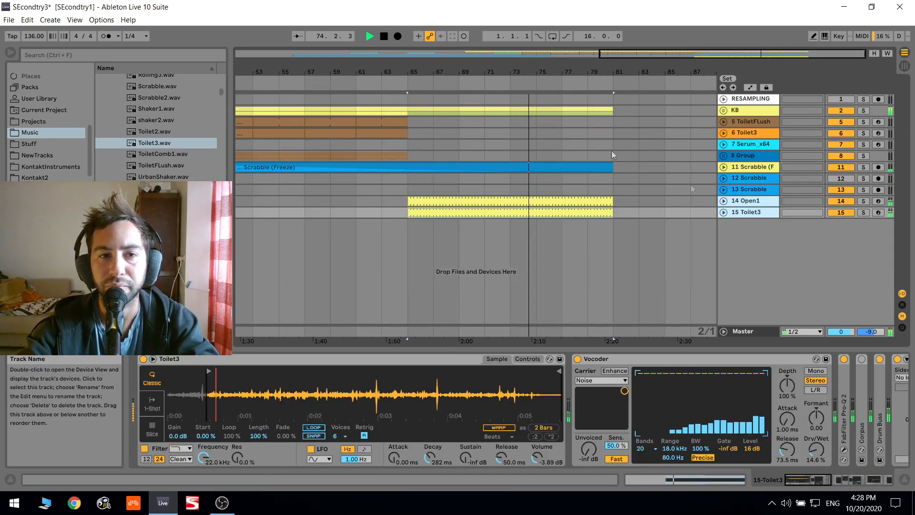
key("ctrl+g")
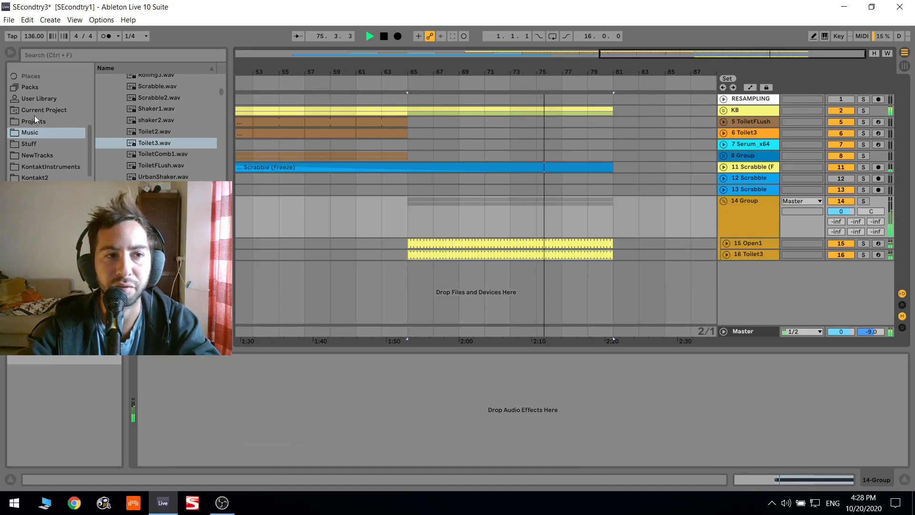
Add an EQ Eight to the new group track
scroll(43, 109, "up", 5)
left_click(56, 128)
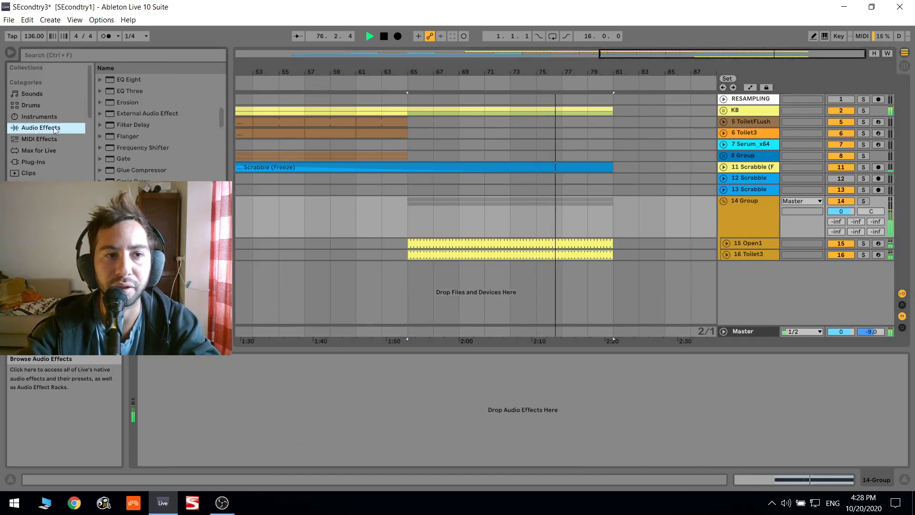
double_click(121, 80)
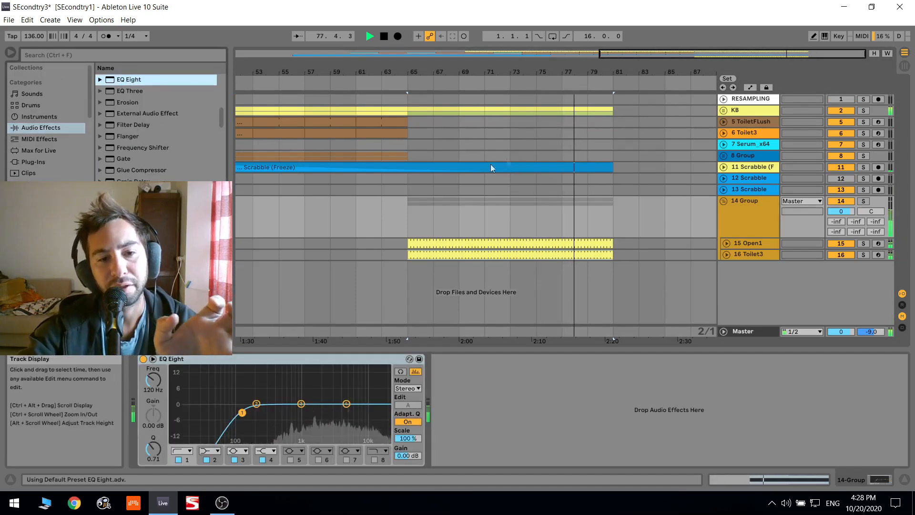
Boost EQ band 3 about 3 dB near 1.7 kHz and band 4 3.1 dB at 16.7 kHz; enable band 6 at 8.43 kHz, -2.85 dB
mouse_move(301, 403)
left_mouse_down()
mouse_move(286, 383)
mouse_move(310, 383)
mouse_move(313, 393)
left_mouse_up()
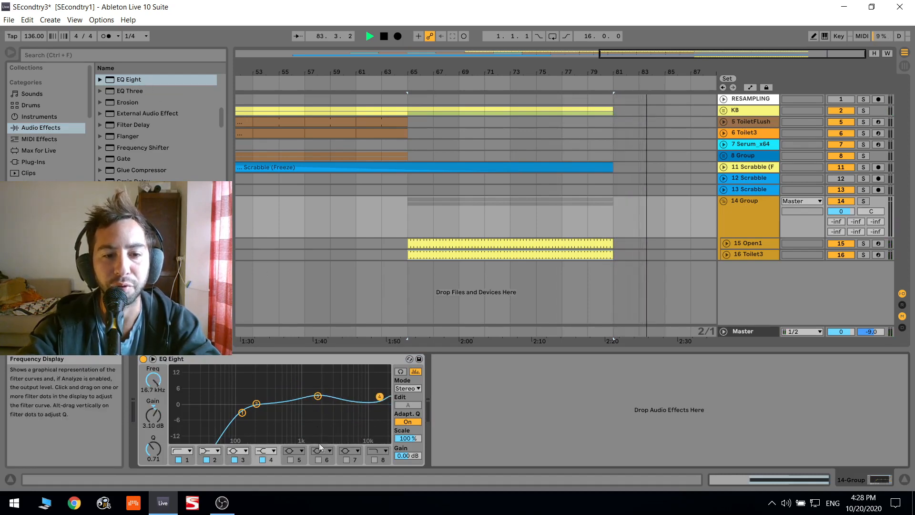
left_click(318, 460)
left_click_drag(369, 405, 363, 412)
Restart playback from bar 65, raise EQ band 4 to about 4 dB, and move the low cut to 167 Hz
left_click(410, 222)
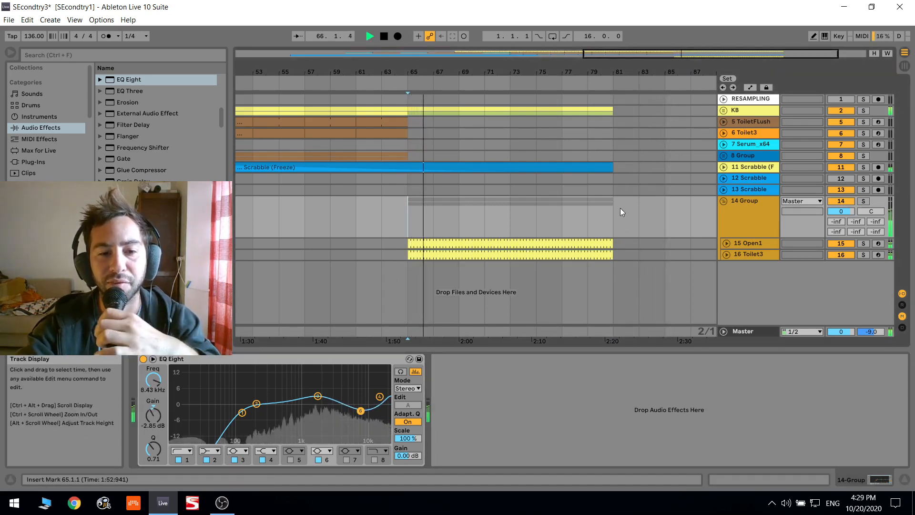
left_click_drag(379, 396, 376, 393)
mouse_move(246, 416)
left_mouse_down()
mouse_move(259, 416)
mouse_move(251, 412)
left_mouse_up()
Search the plug-ins for "tra" and add kHs Transient Shaper to the group track
left_click(81, 54)
type("tra")
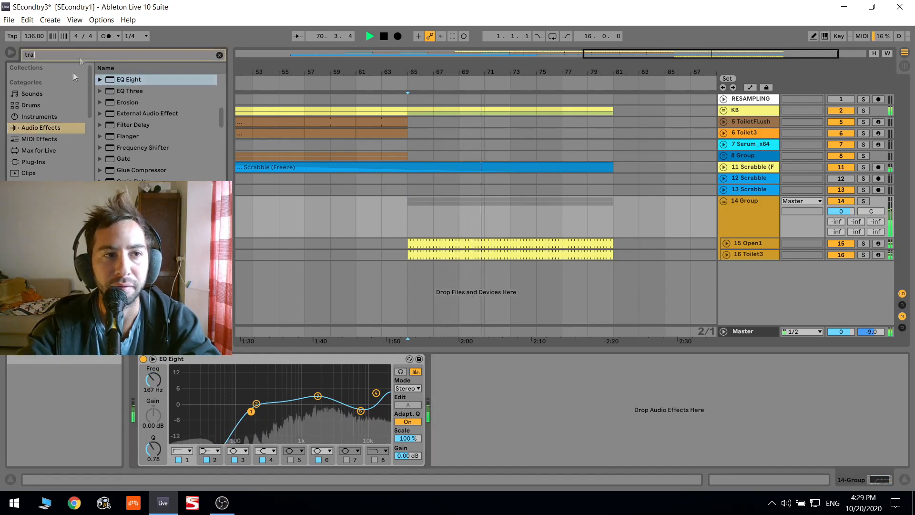
left_click(34, 162)
double_click(140, 178)
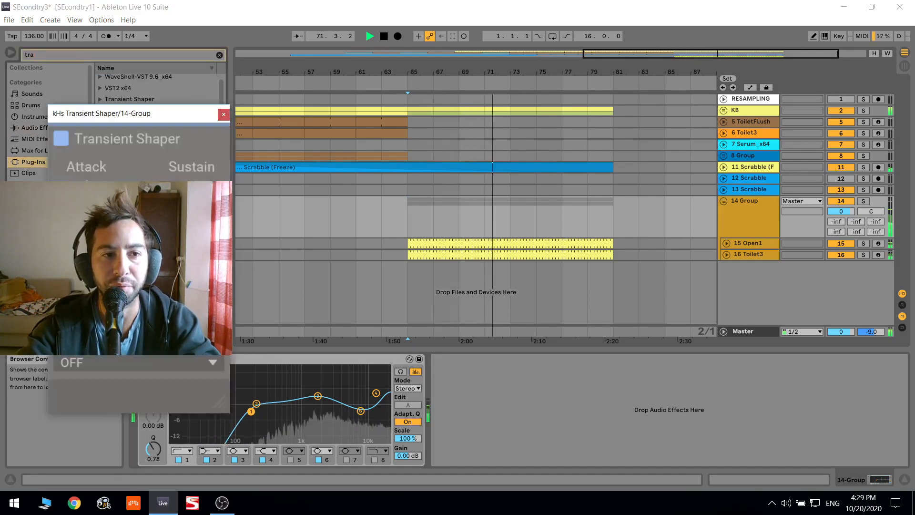